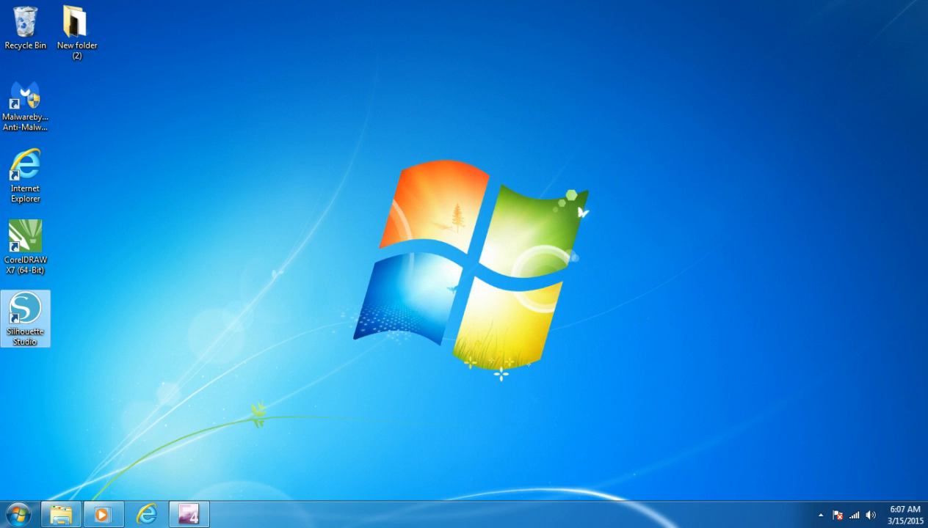
Launch Silhouette Studio, bring up the Designer Edition upgrade form, and dismiss it without entering any details.
double_click(25, 316)
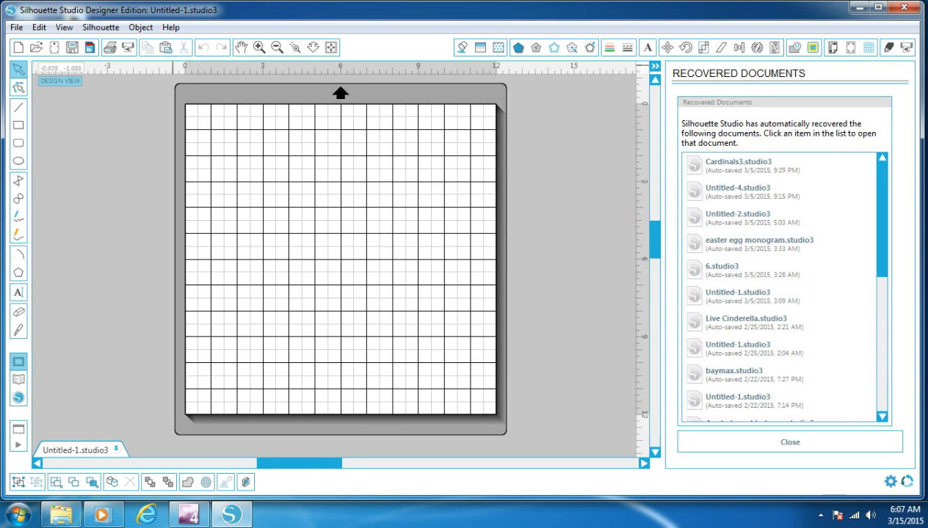
left_click(171, 28)
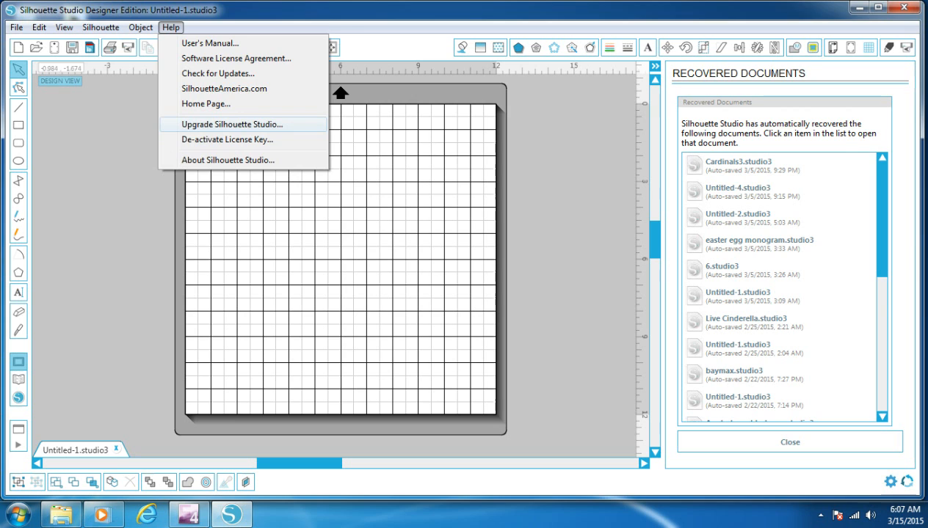
left_click(232, 124)
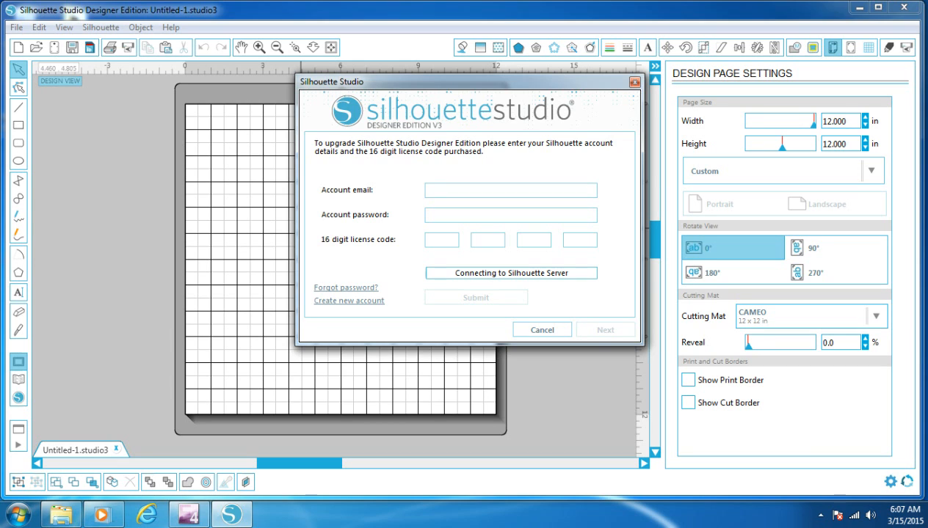
left_click(542, 330)
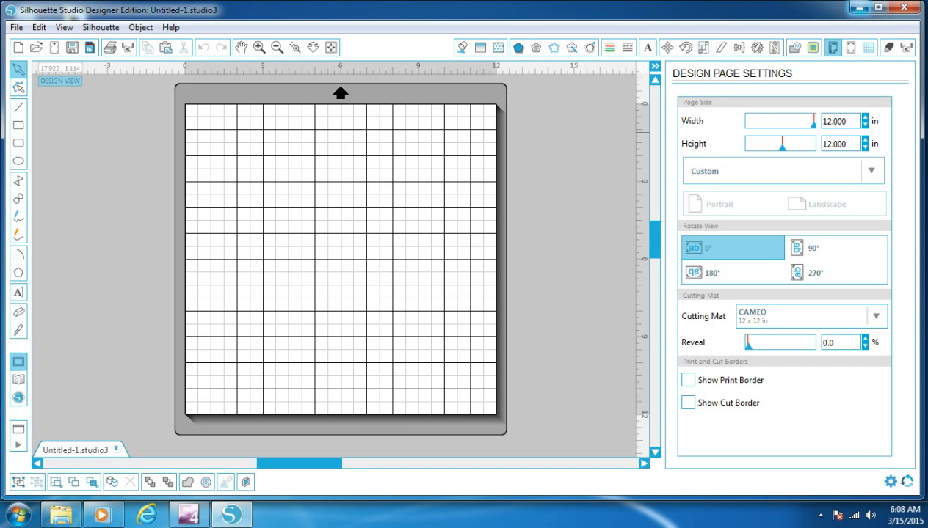
Switch to Internet Explorer and search Google Images for "home sweet home svg".
left_click(859, 7)
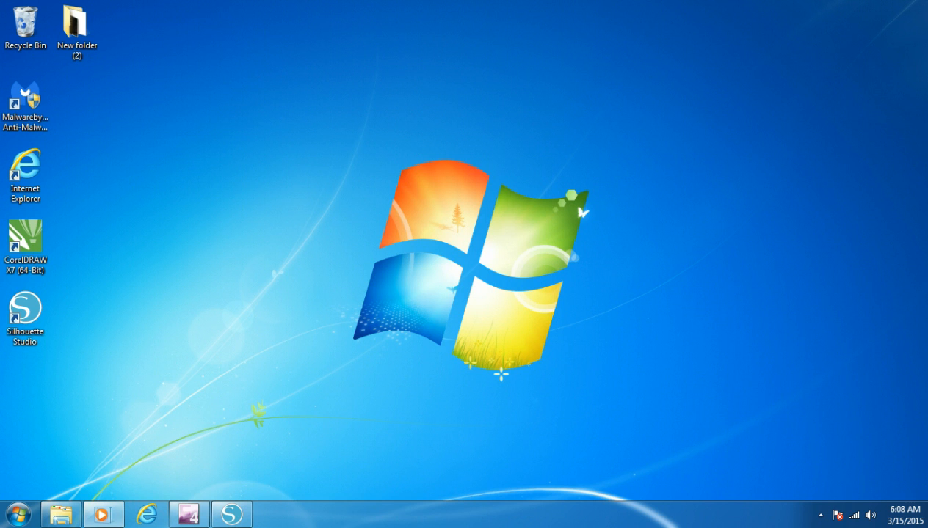
left_click(147, 515)
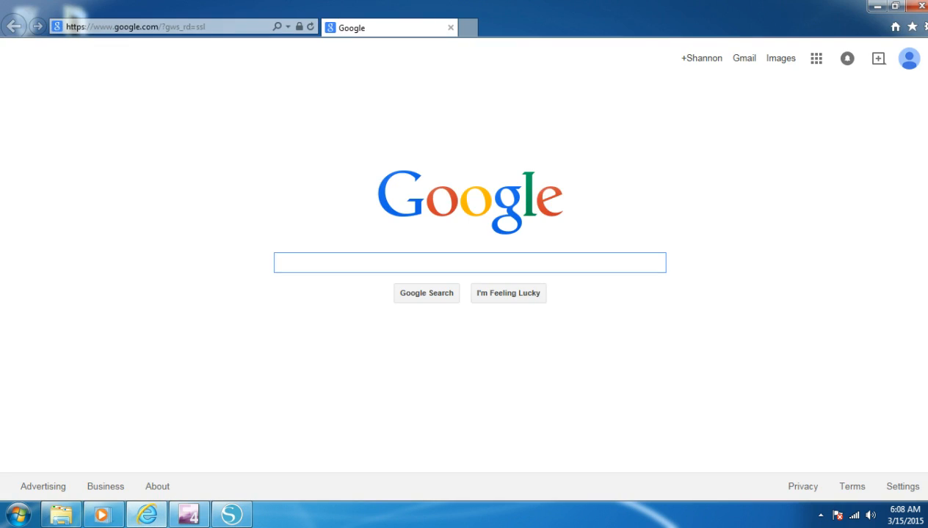
type("home")
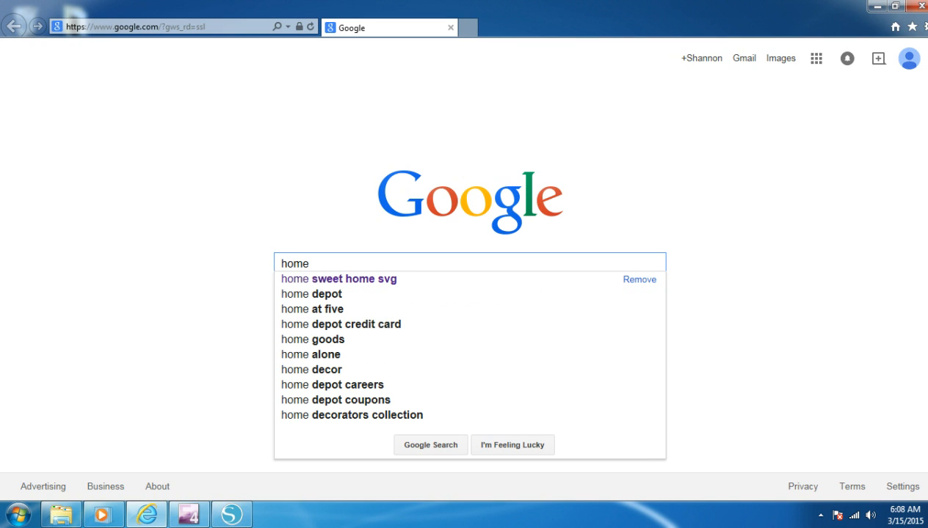
left_click(339, 279)
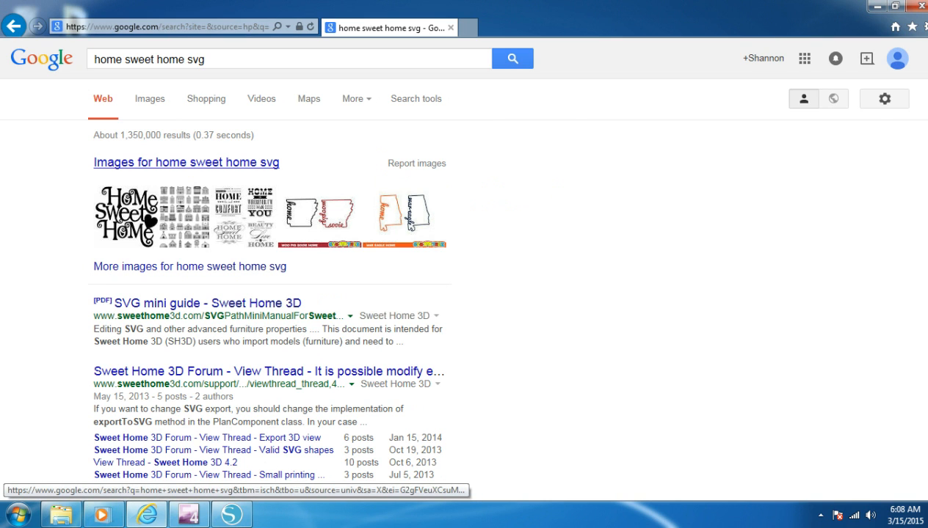
left_click(265, 162)
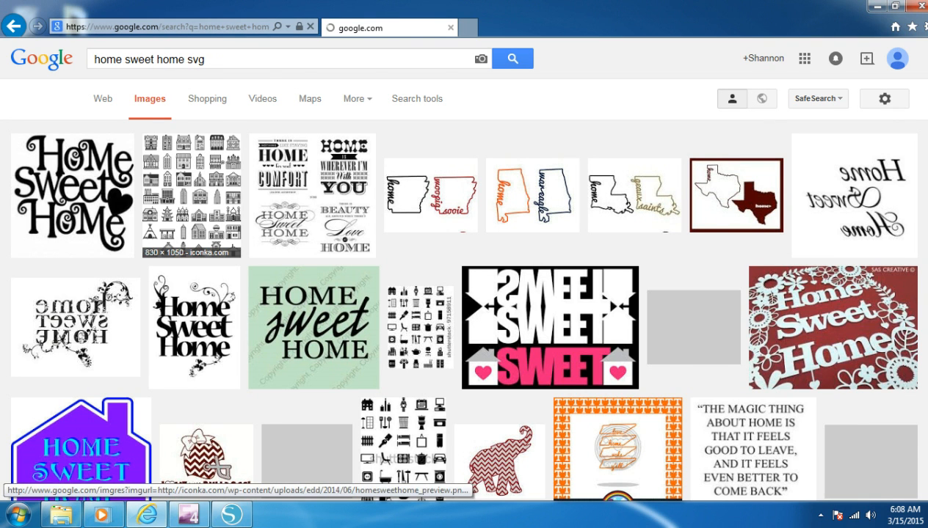
Find the square-framed black "Home Sweet Home" design from pinterest.com in the image results and open its full-size picture.
scroll(371, 220, "down", 4)
scroll(407, 308, "down", 2)
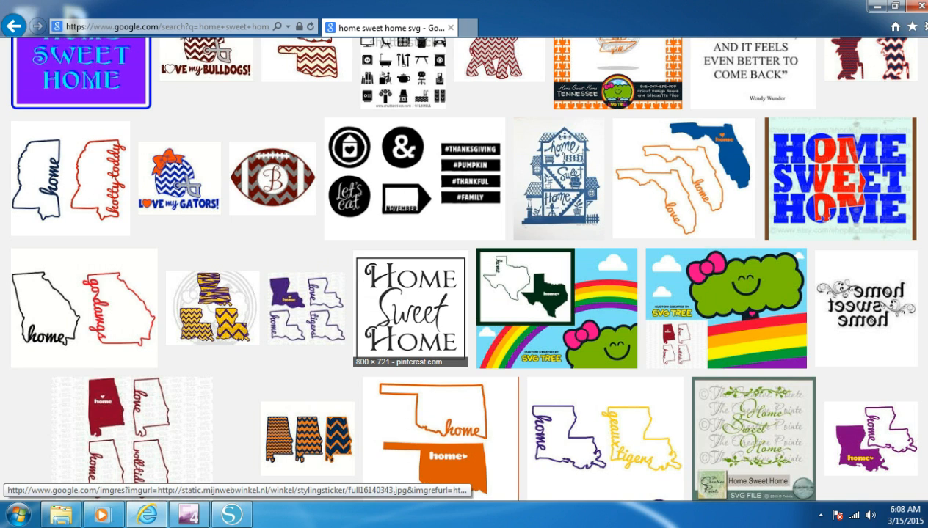
left_click(410, 308)
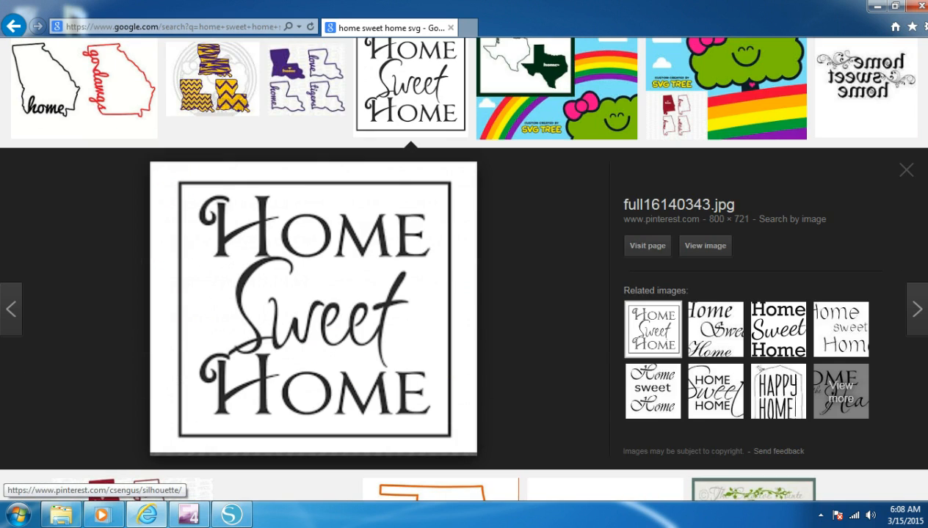
left_click(704, 246)
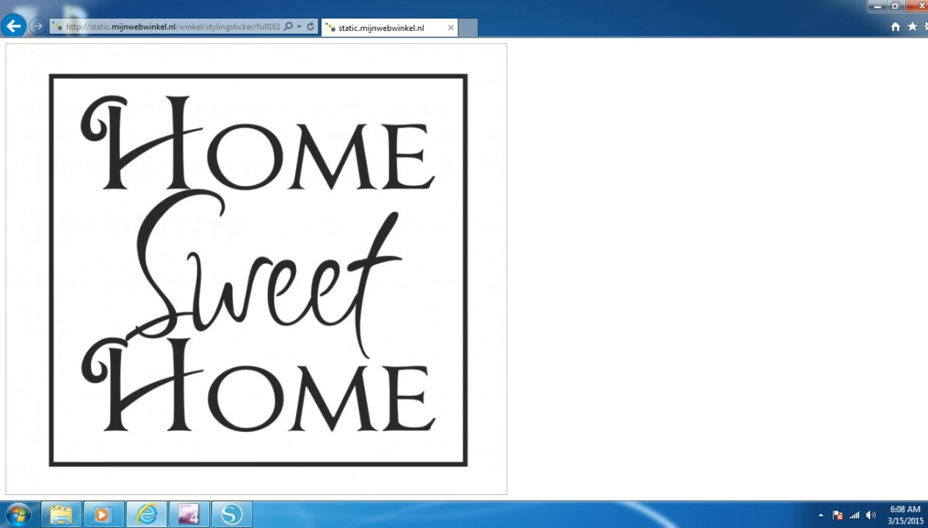
Create a new folder named "image" on the Windows desktop.
left_click(878, 6)
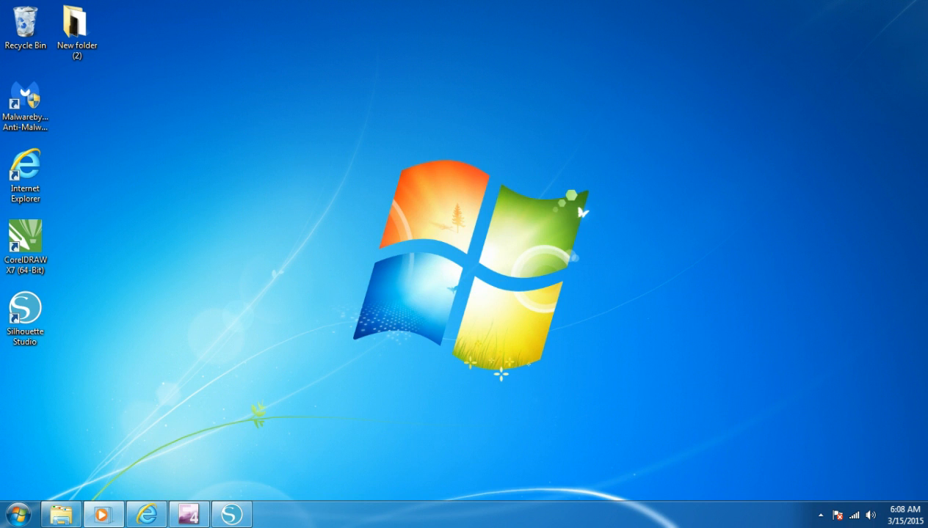
right_click(127, 177)
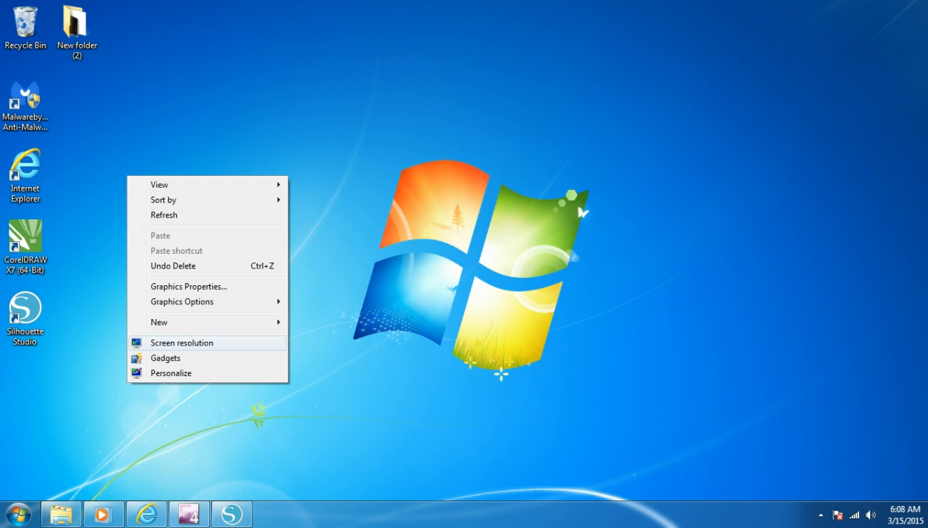
mouse_move(205, 322)
left_click(320, 322)
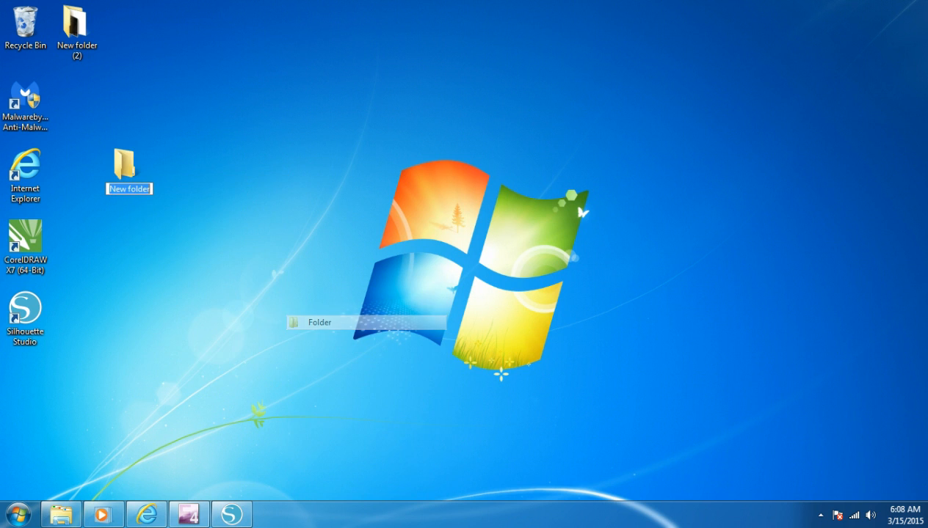
type("image")
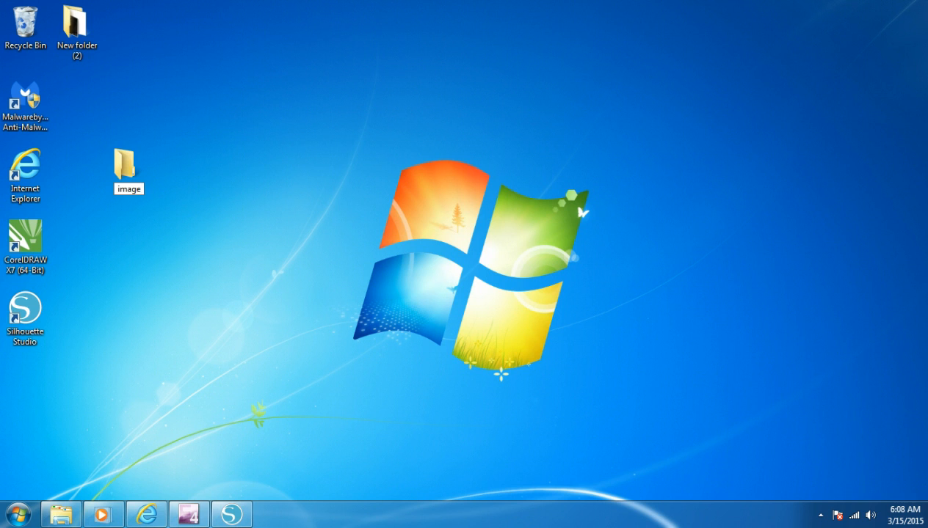
key("Return")
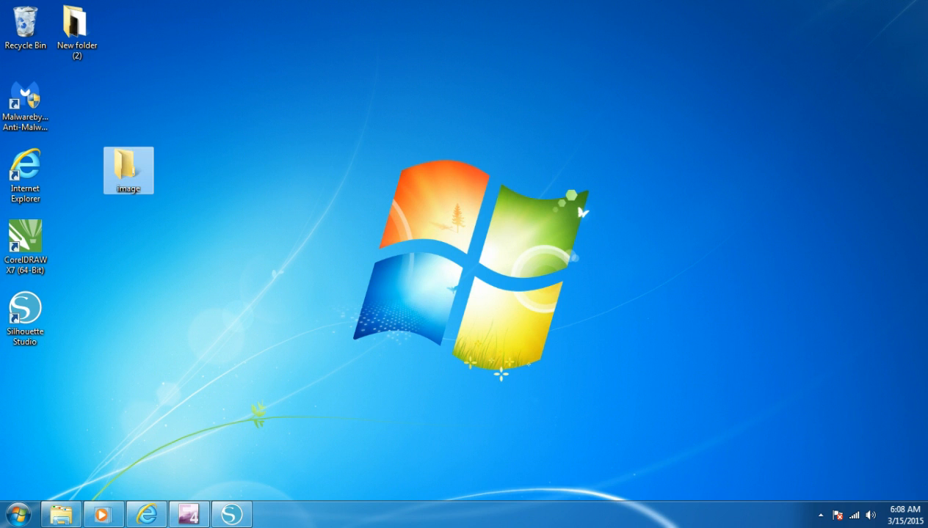
left_click(320, 322)
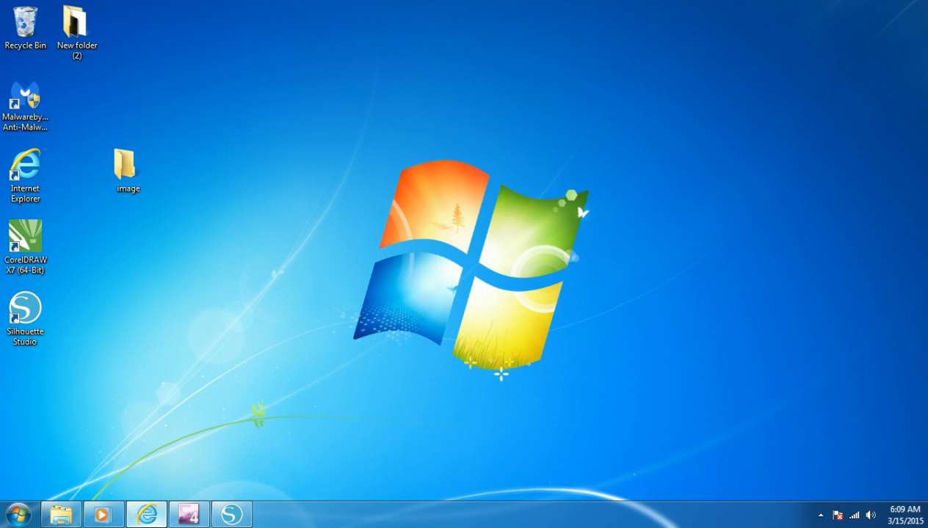
Save the full-size picture from the browser as a JPEG named "Home Sweet Home" in the desktop's image folder.
left_click(147, 514)
right_click(237, 168)
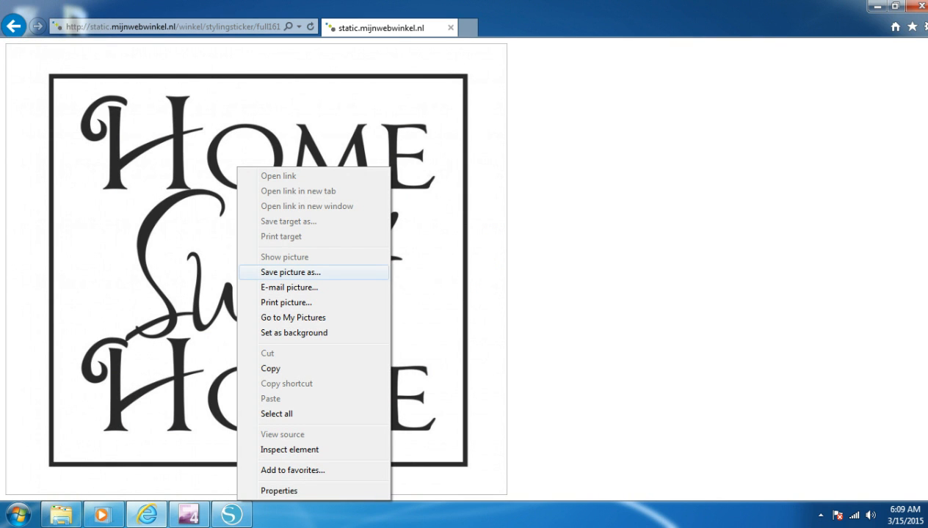
left_click(291, 273)
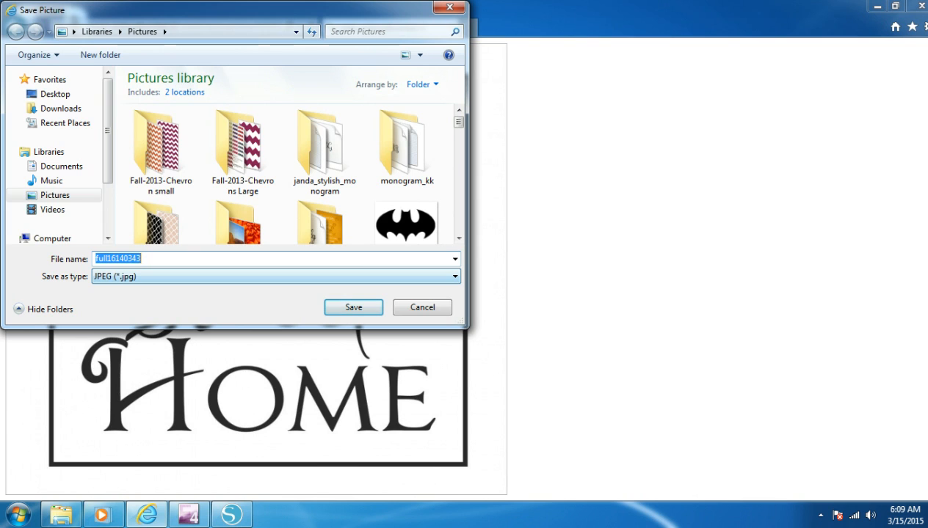
left_click(56, 94)
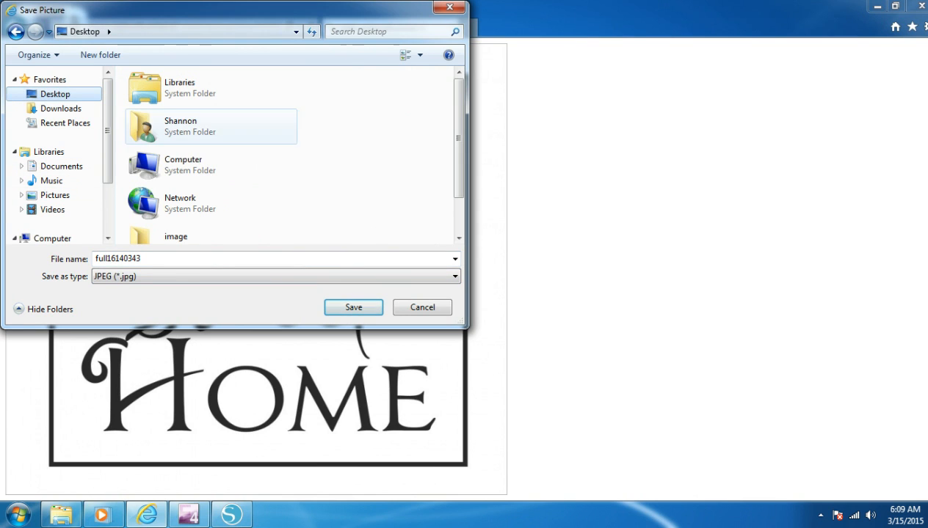
scroll(286, 154, "down", 2)
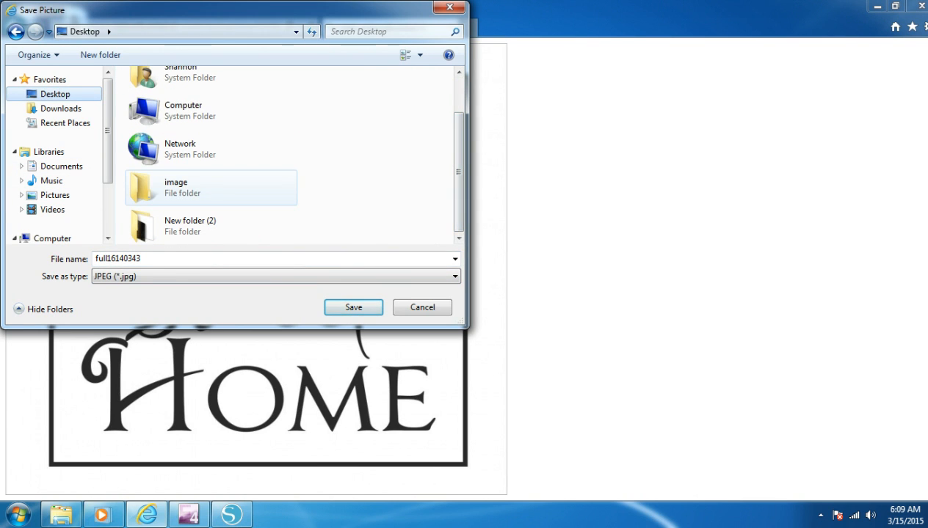
left_click(176, 187)
left_click(353, 307)
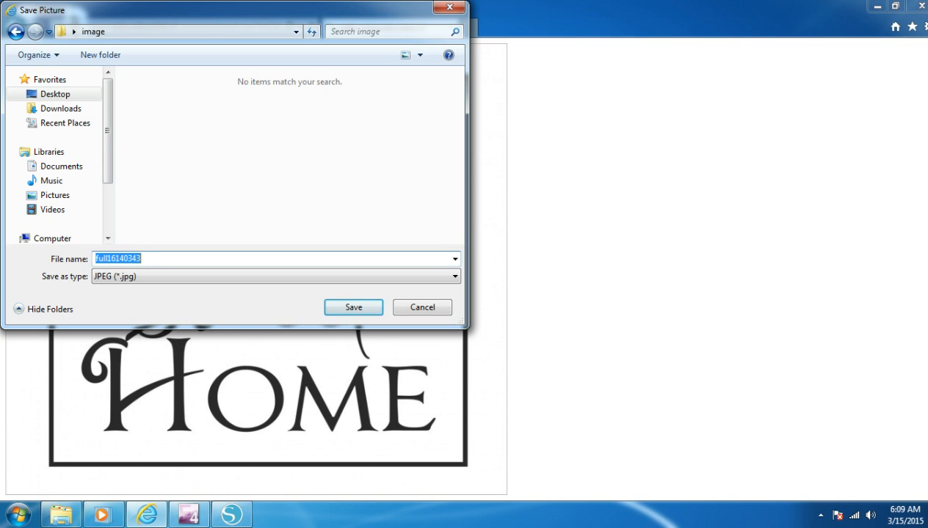
key("BackSpace")
type("Home Sweet Home")
key("Return")
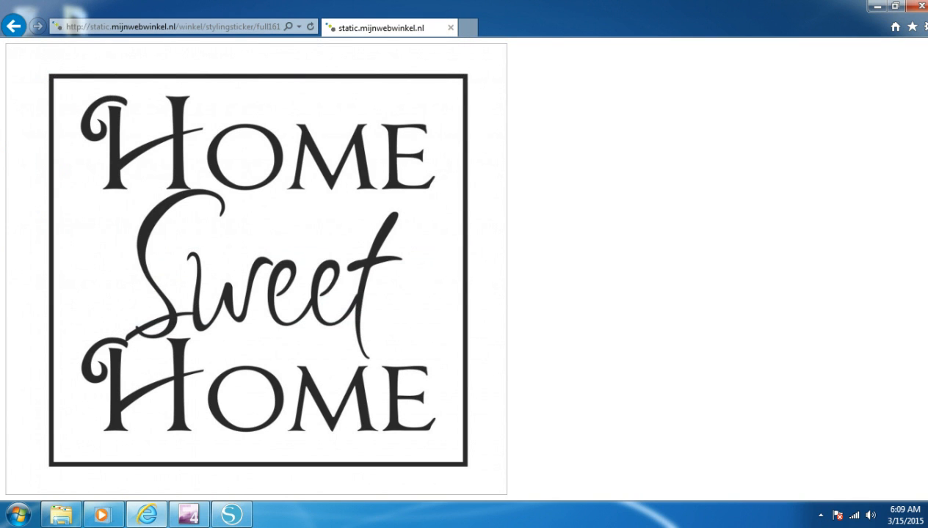
Close the browser, switch to Silhouette Studio, and open the Home Sweet Home picture from the desktop's image folder, leaving it selected on the mat.
left_click(921, 5)
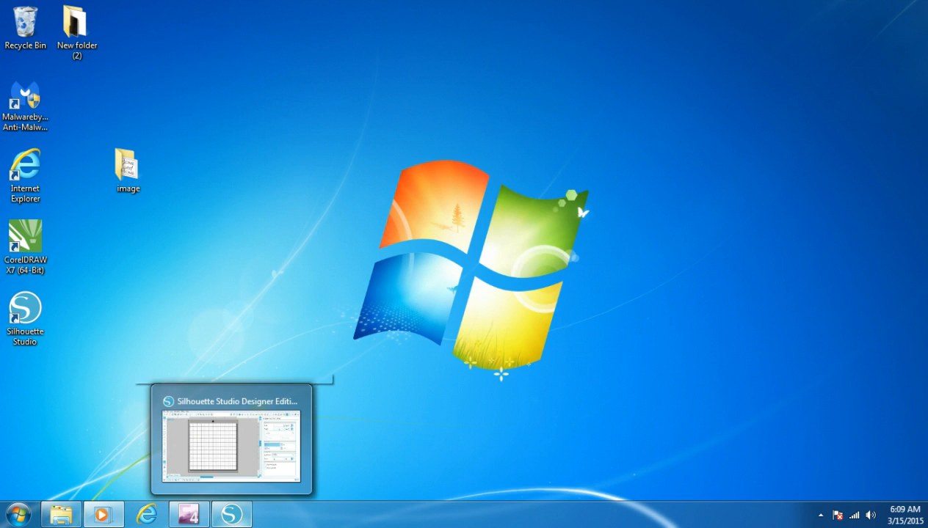
left_click(231, 514)
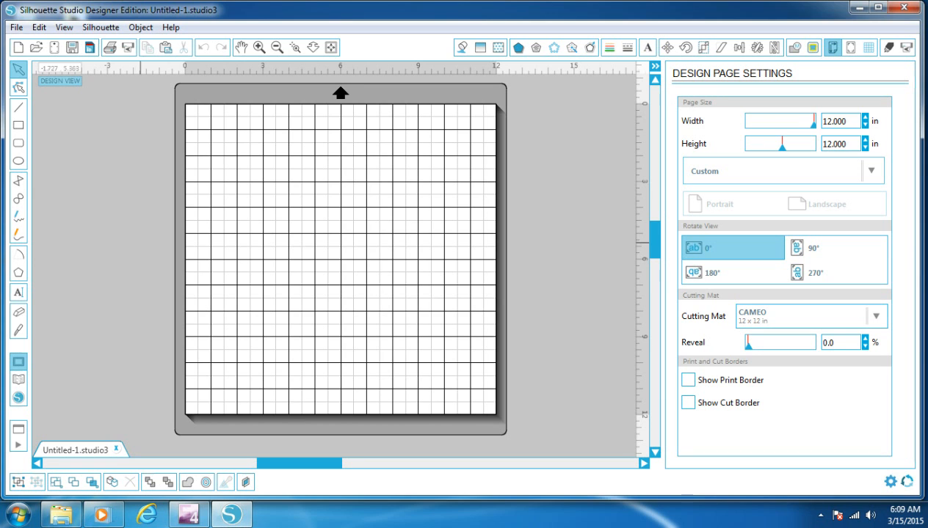
left_click(16, 28)
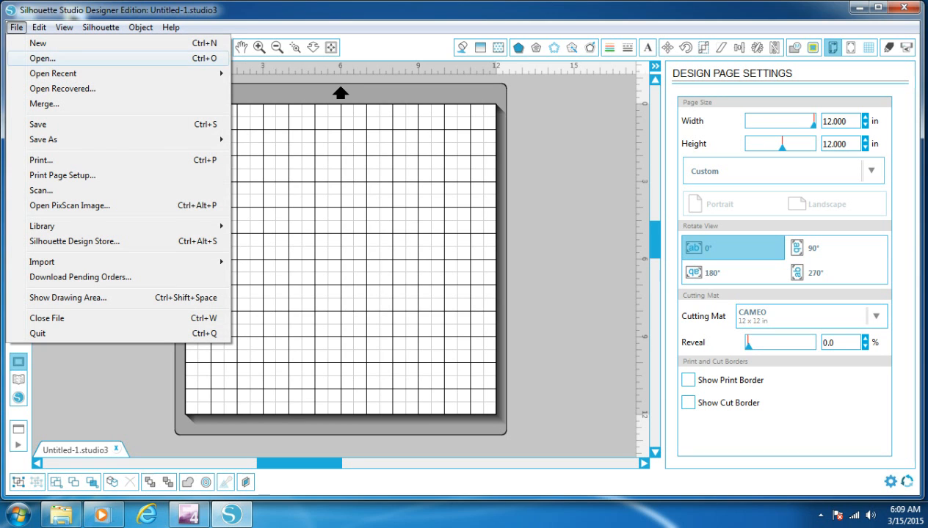
left_click(42, 59)
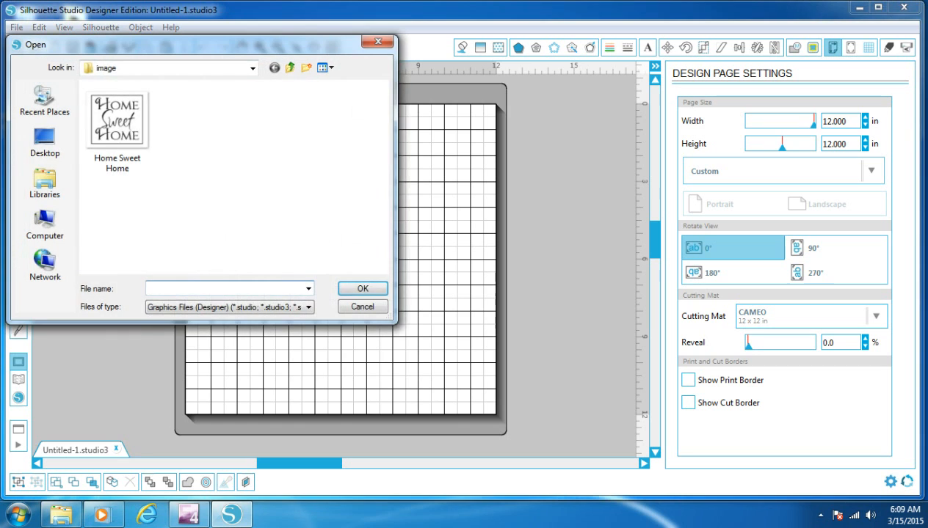
left_click(117, 129)
left_click(45, 139)
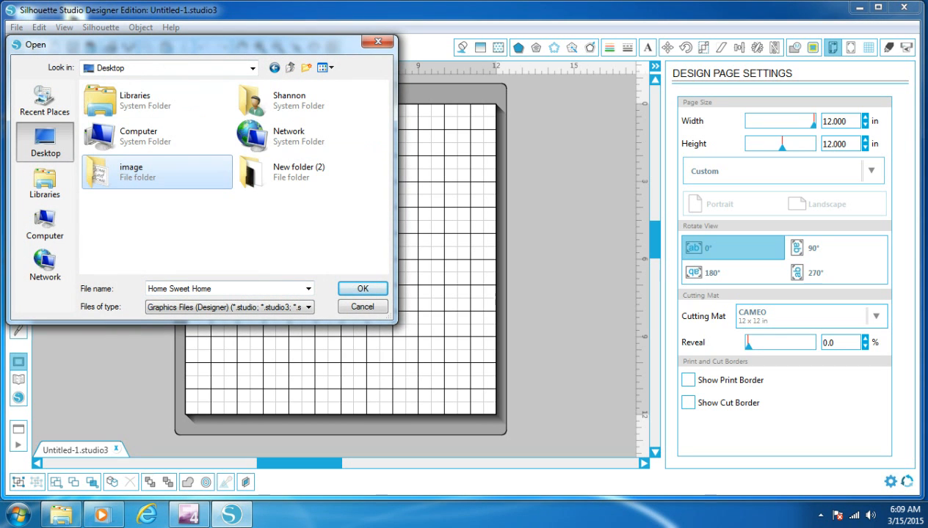
left_click(45, 182)
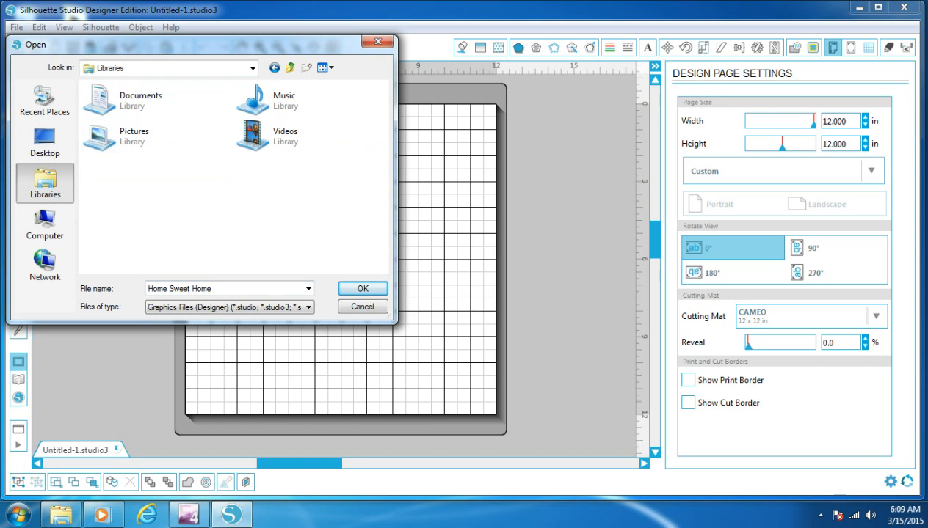
left_click(45, 141)
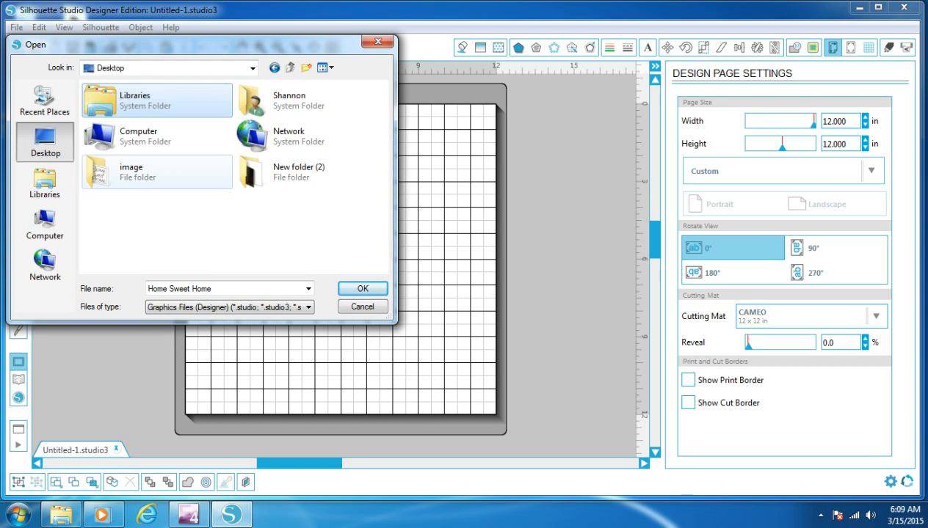
left_click(156, 173)
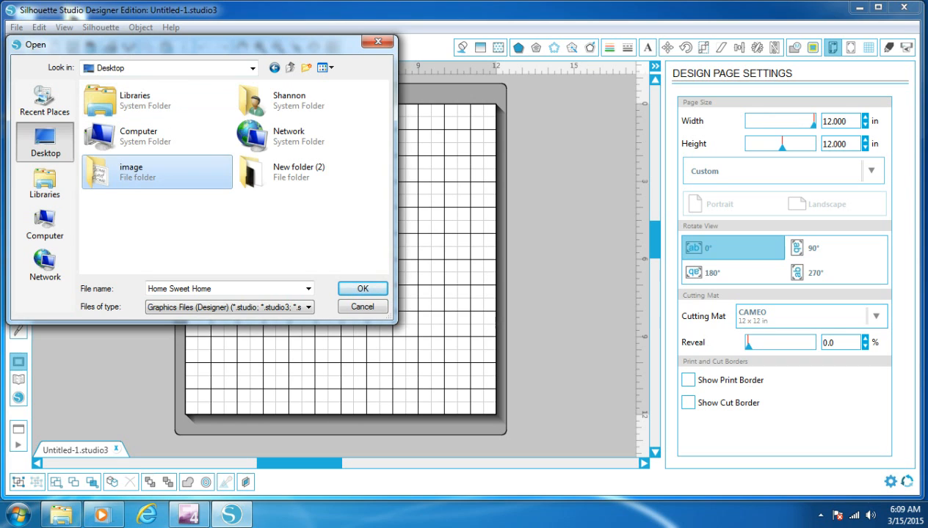
double_click(156, 173)
left_click(117, 129)
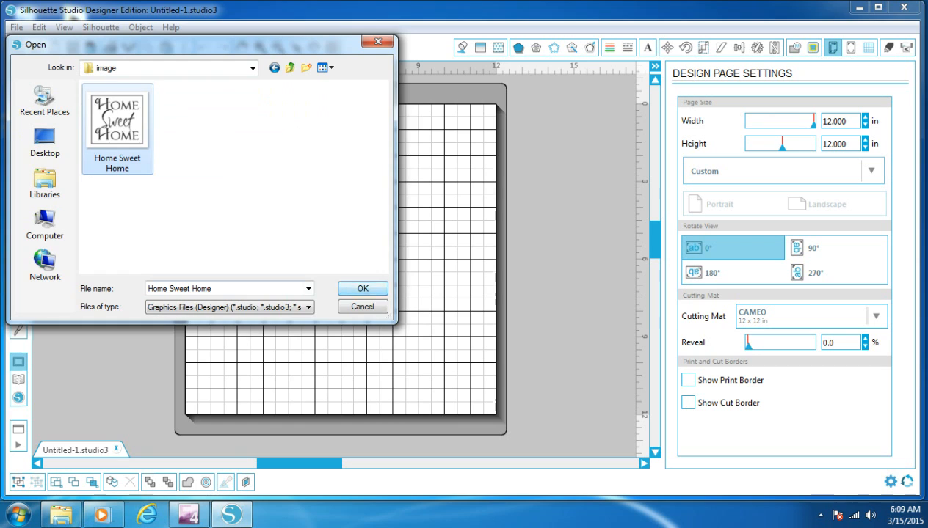
left_click(362, 289)
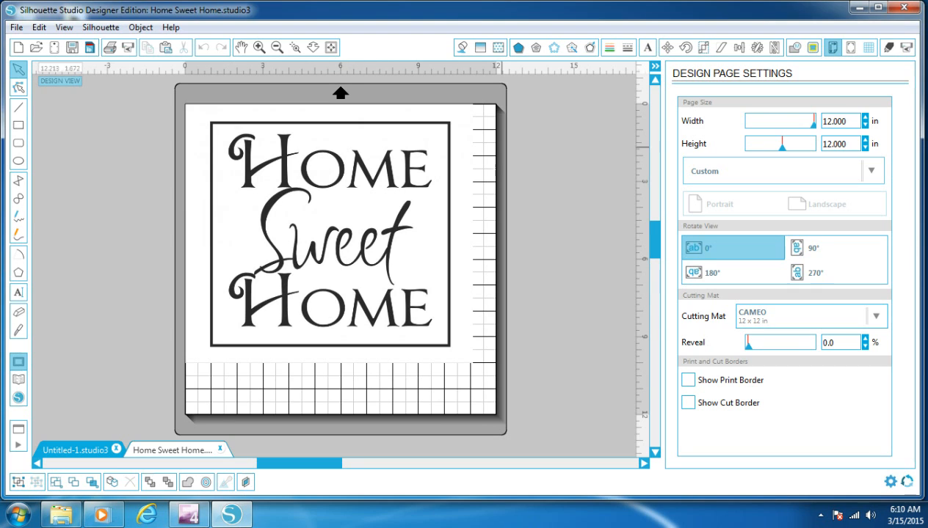
left_click(398, 198)
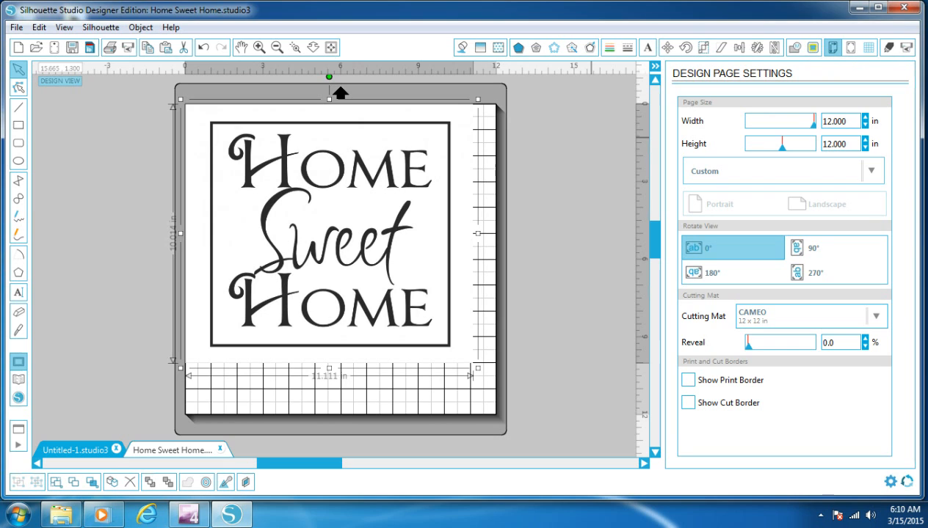
Start the Trace tool and select a trace area enclosing the entire Home Sweet Home picture.
left_click(813, 47)
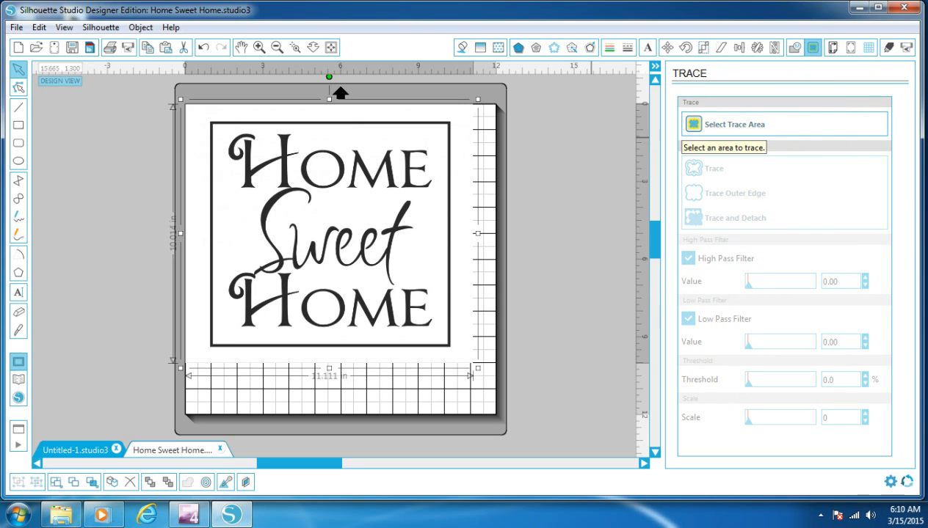
left_click(701, 125)
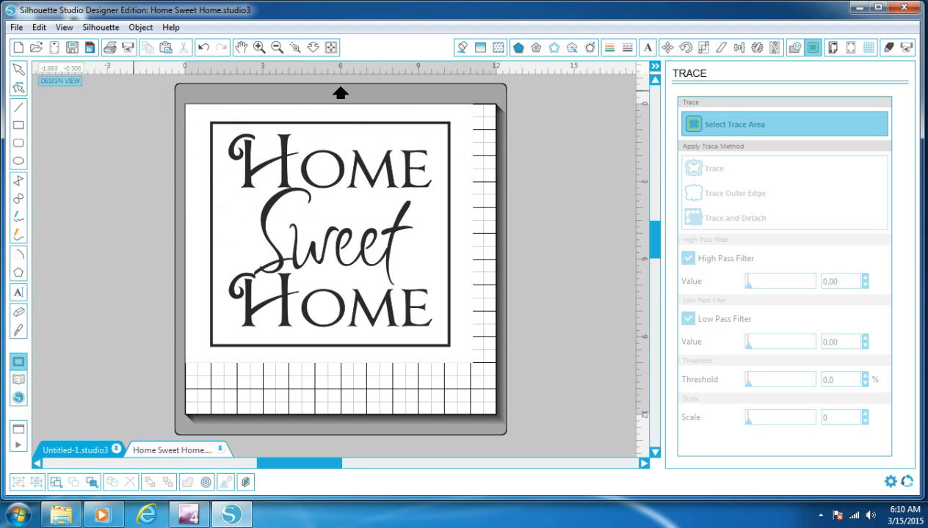
mouse_move(138, 89)
left_mouse_down()
mouse_move(414, 103)
mouse_move(543, 126)
mouse_move(535, 408)
left_mouse_up()
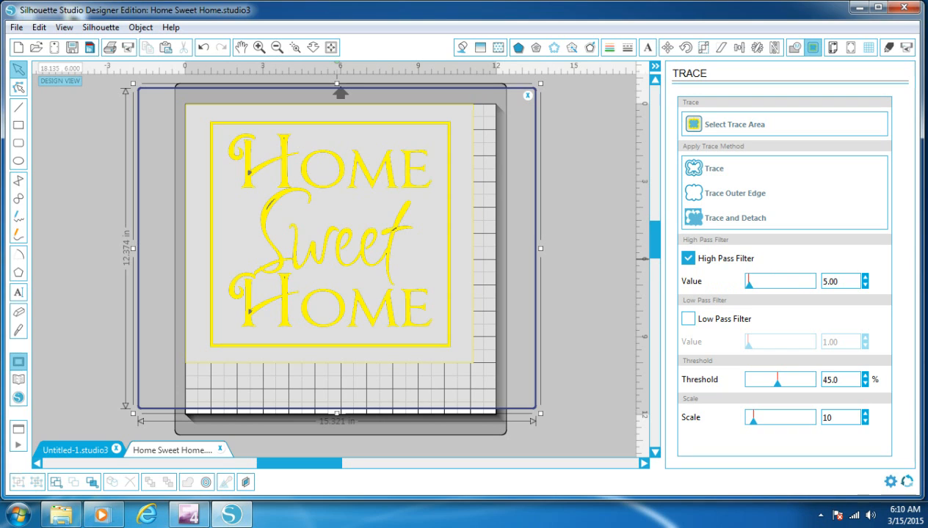
Try tracing the picture with the High Pass Filter off, move the picture aside, and undo the attempt.
left_click(688, 258)
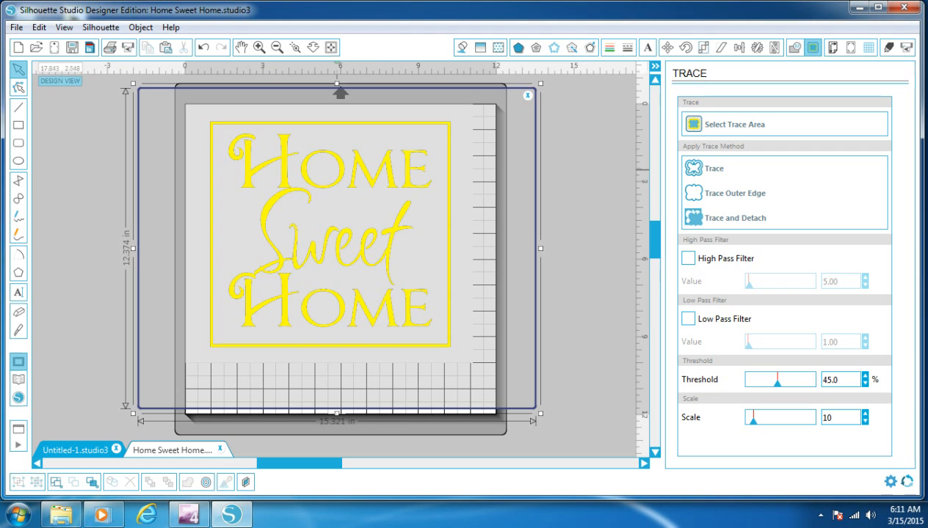
left_click(714, 169)
mouse_move(397, 180)
left_mouse_down()
mouse_move(472, 223)
mouse_move(523, 299)
left_mouse_up()
left_click(336, 184)
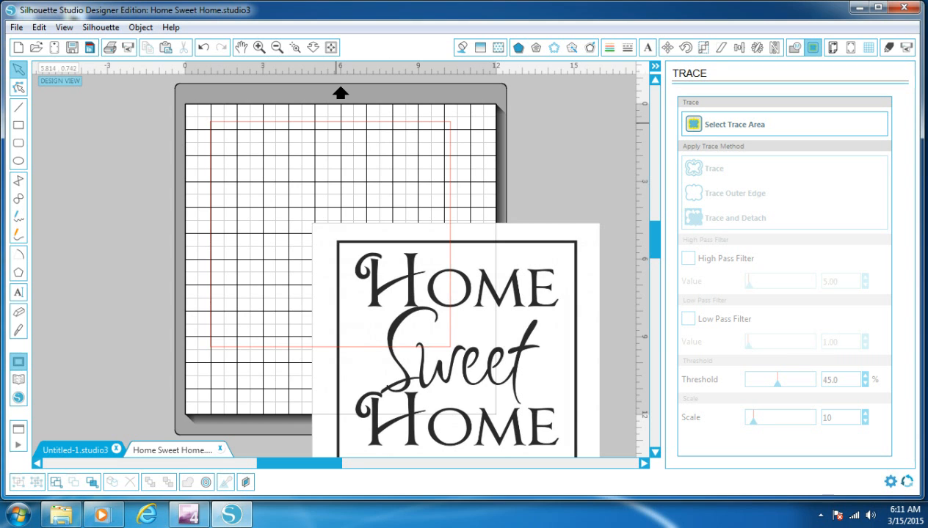
left_click(202, 47)
left_click(203, 47)
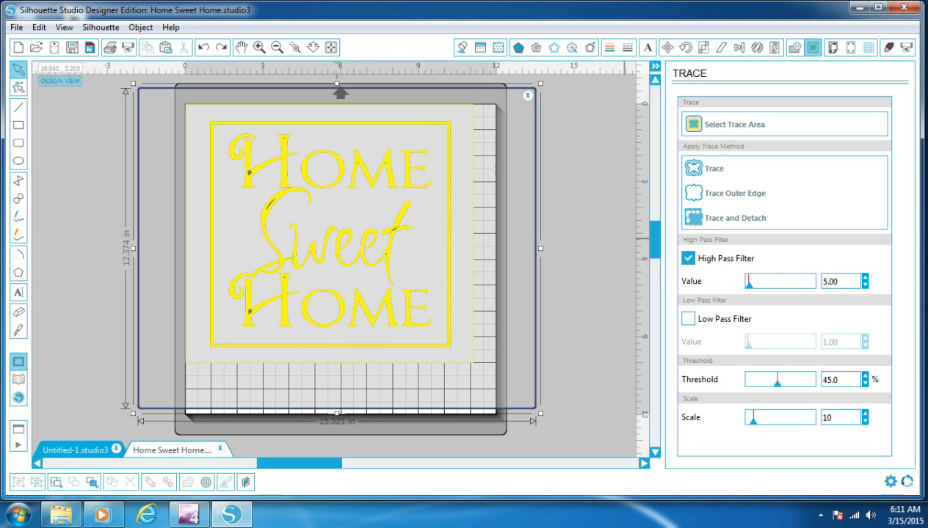
Trace the selected area with the High Pass Filter off and delete the original picture from behind the traced outlines.
left_click(688, 259)
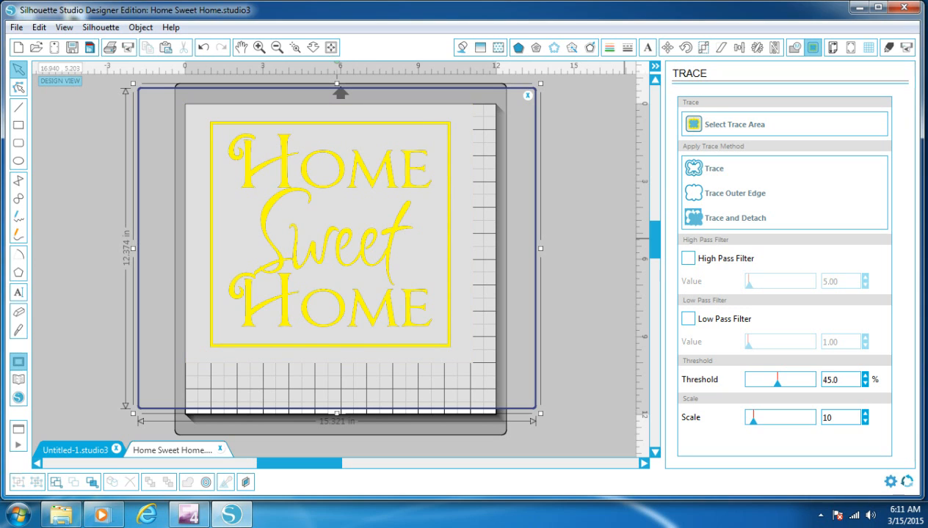
left_click(714, 169)
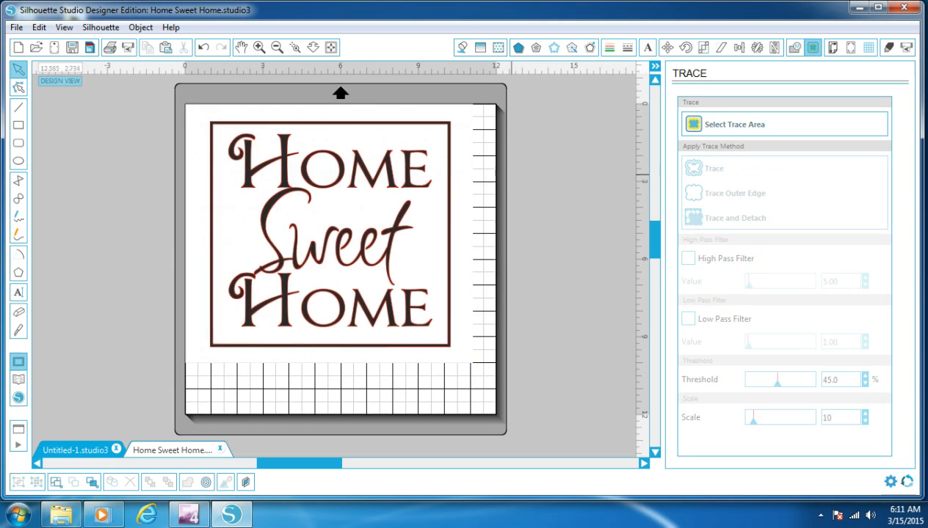
left_click_drag(329, 193, 449, 302)
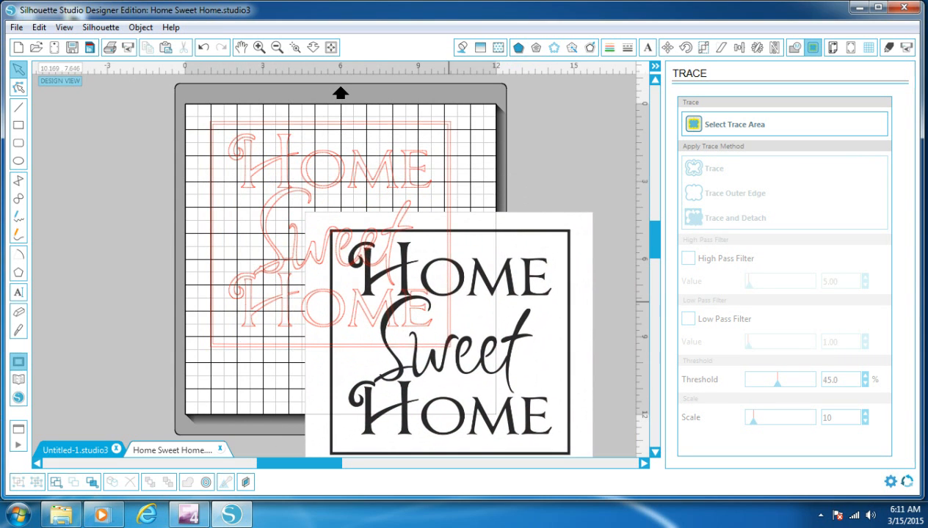
left_click(537, 238)
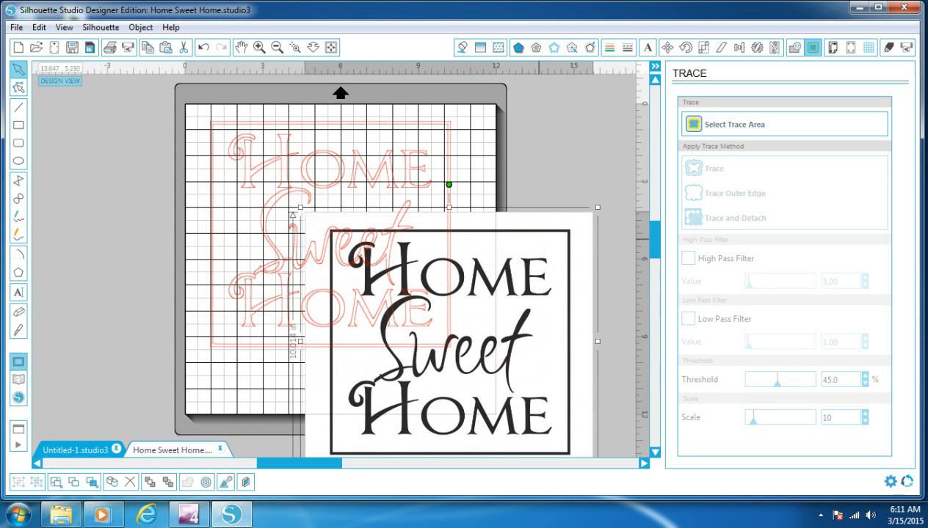
key("Delete")
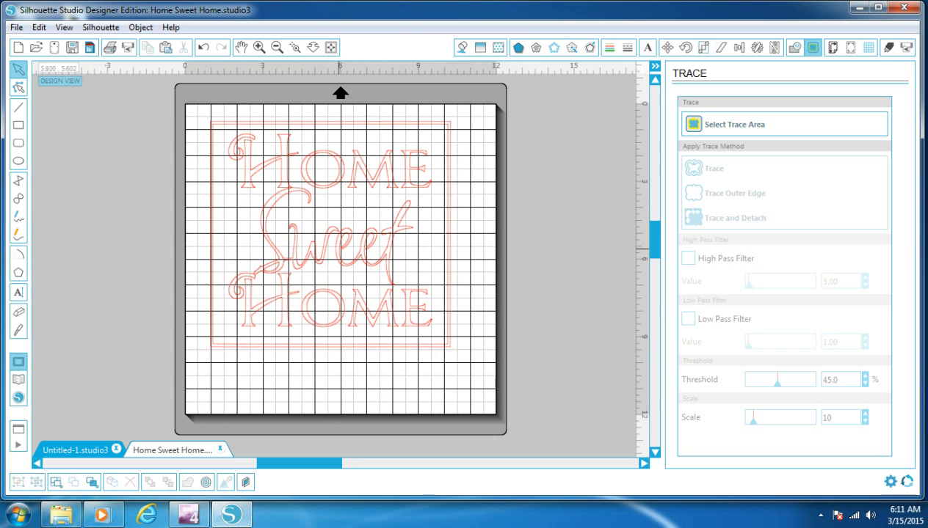
Scale the traced design to a width of 10 in with its aspect ratio locked.
left_click(338, 249)
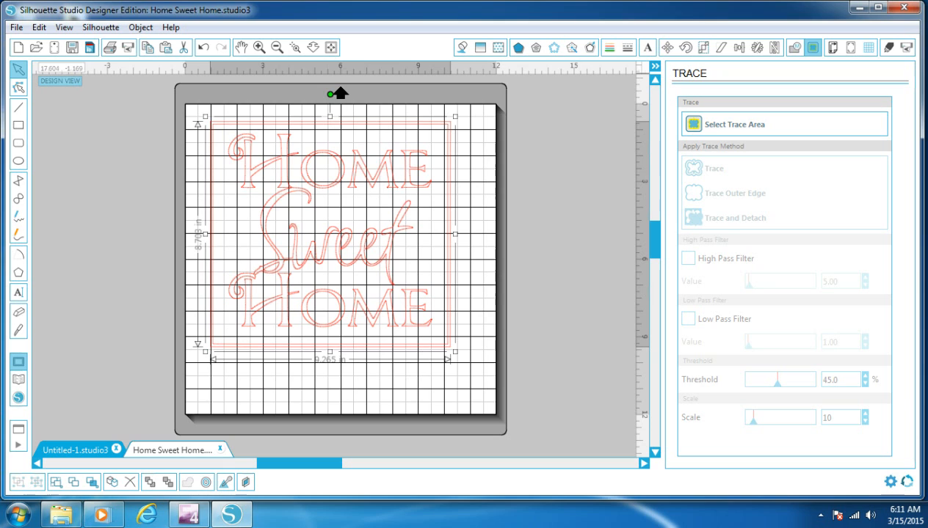
left_click(704, 48)
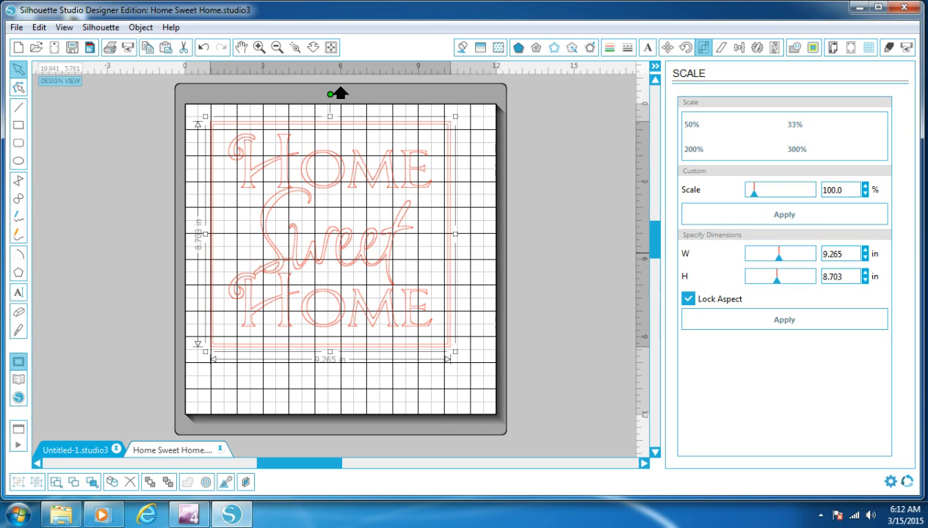
left_click(837, 254)
type("10")
key("Return")
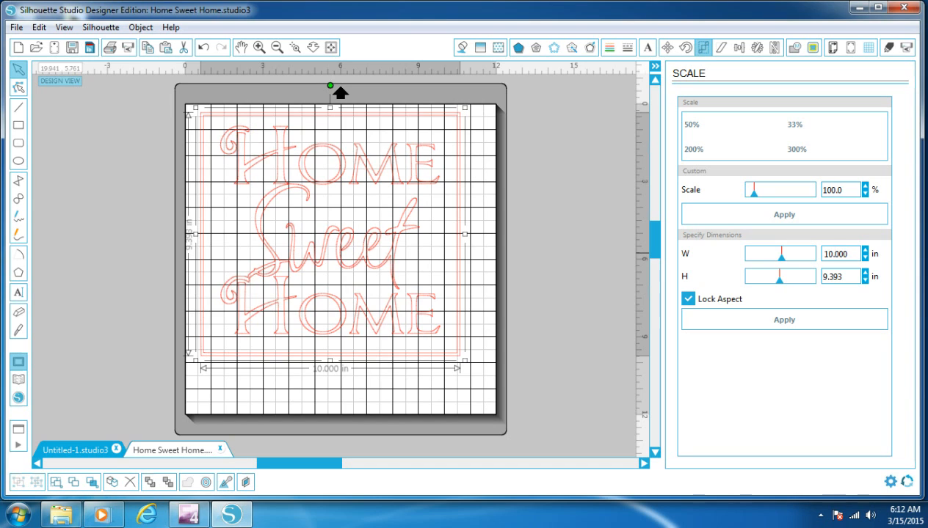
Unlock the aspect ratio and set the traced design's width and height to 11.5 in each.
left_click(688, 298)
double_click(836, 254)
type("11.5")
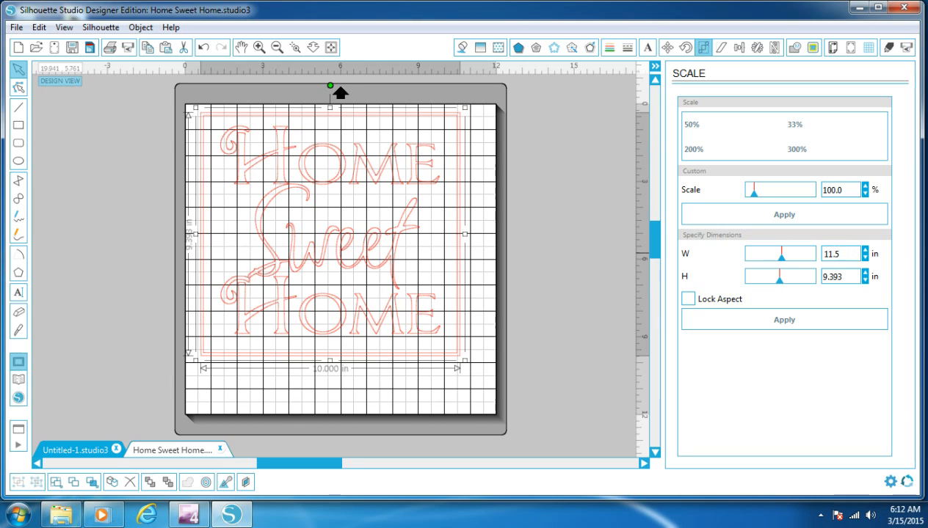
key("Tab")
type("11.5")
key("Return")
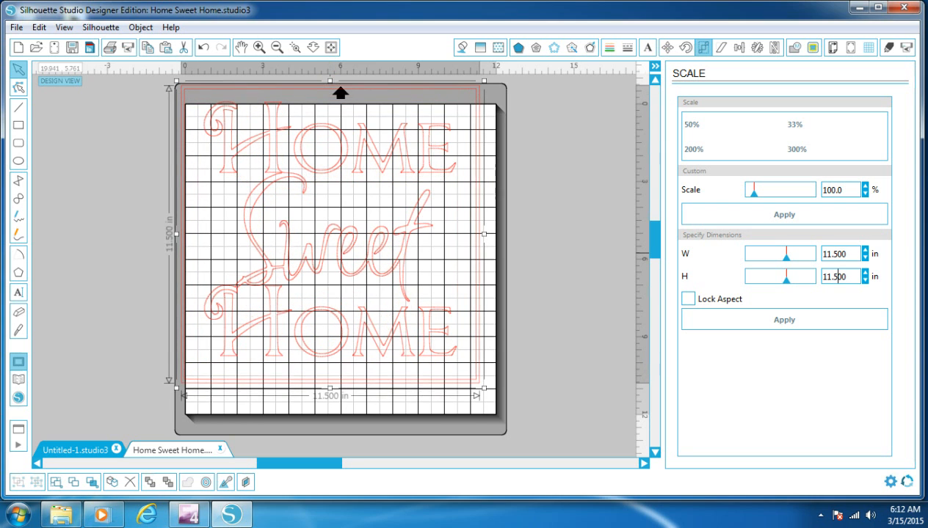
Move the traced design so that it sits centred on the 12 x 12 in cutting mat, and deselect it.
left_click_drag(365, 83, 378, 104)
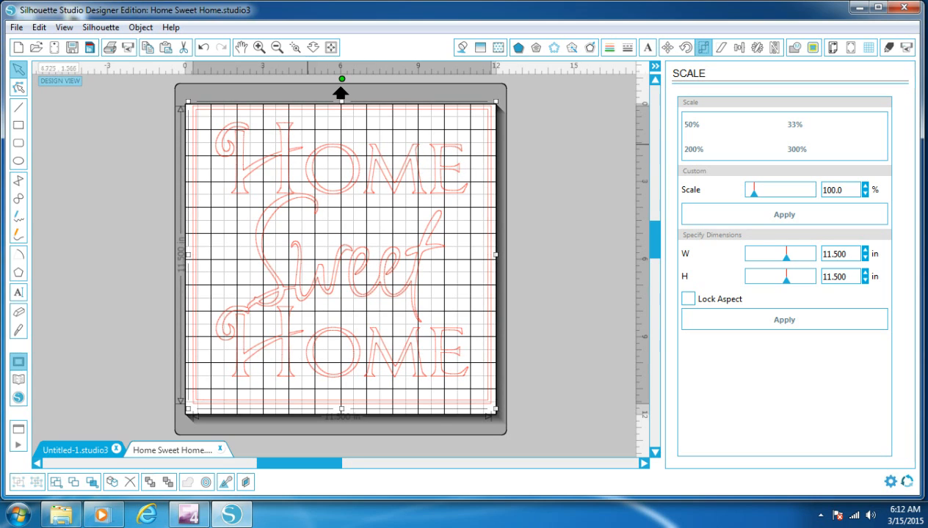
left_click_drag(218, 148, 380, 158)
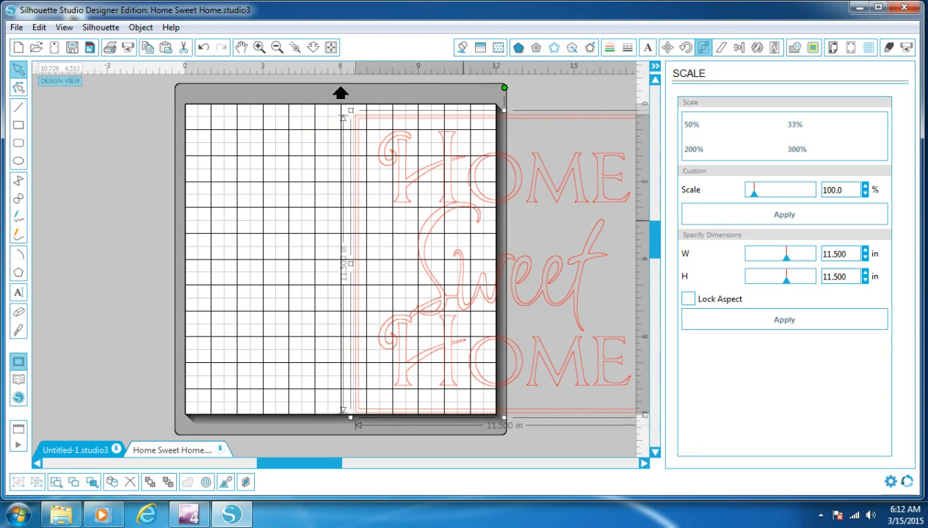
left_click_drag(459, 204, 423, 278)
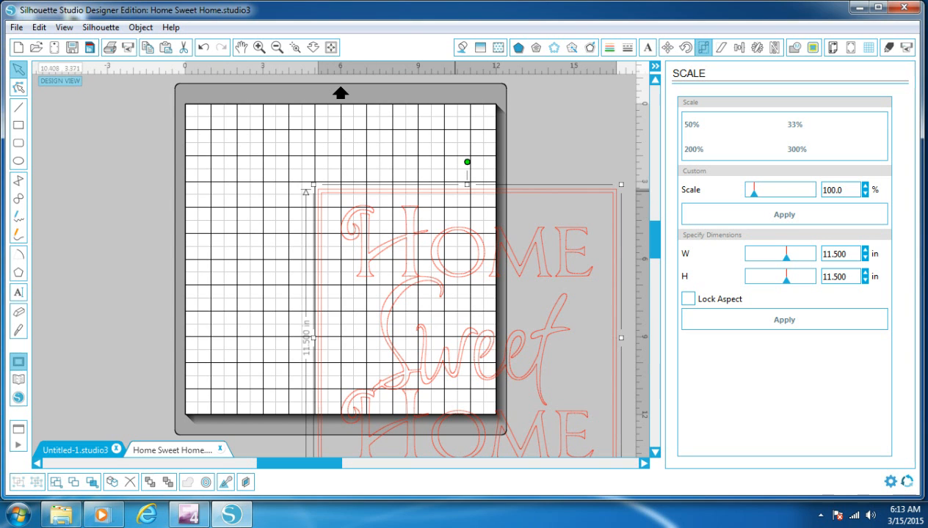
left_click_drag(463, 188, 335, 111)
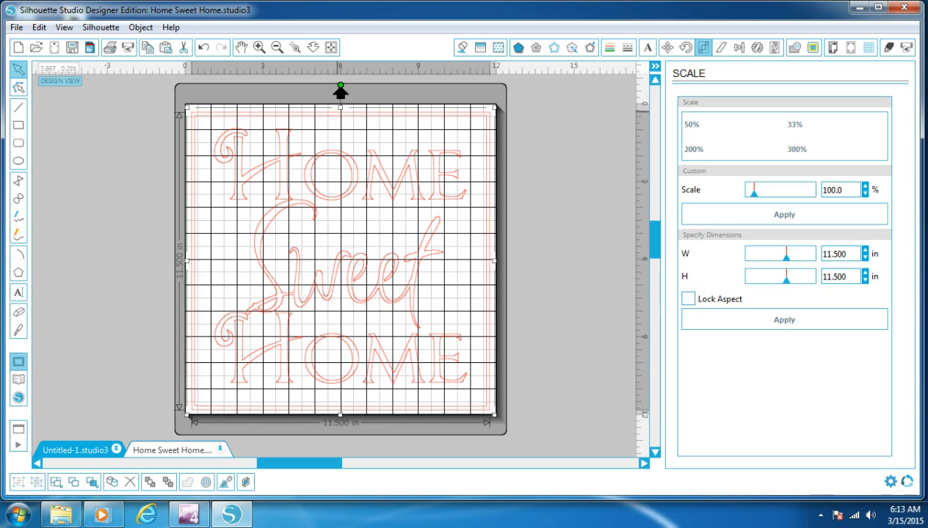
left_click_drag(336, 111, 336, 111)
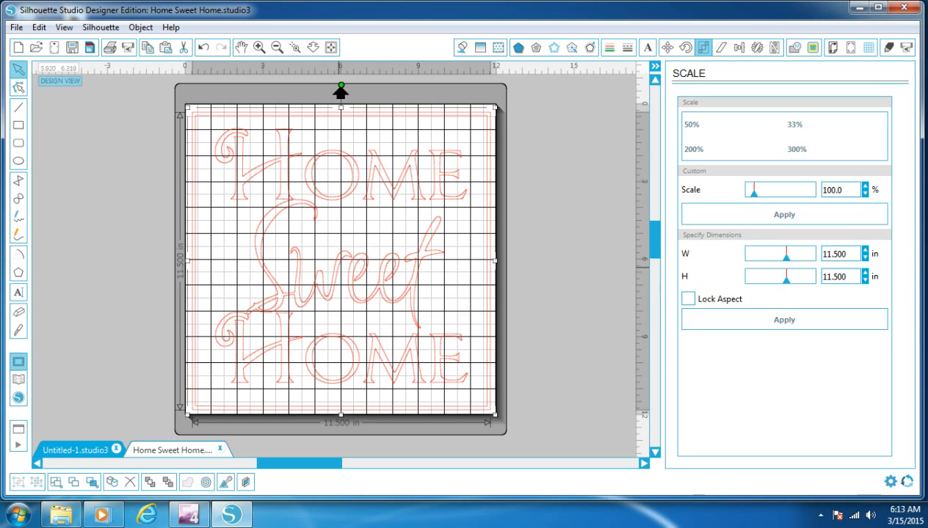
key("Up")
key("Up")
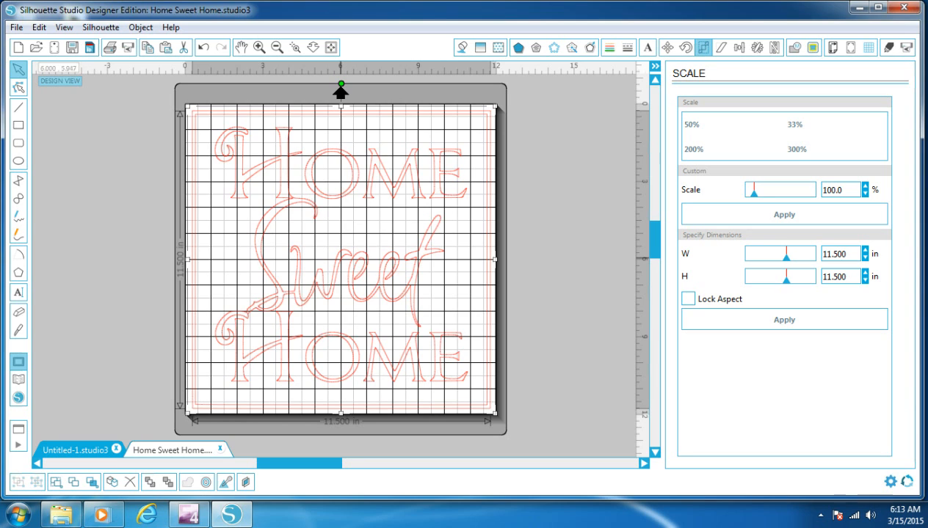
left_click(540, 196)
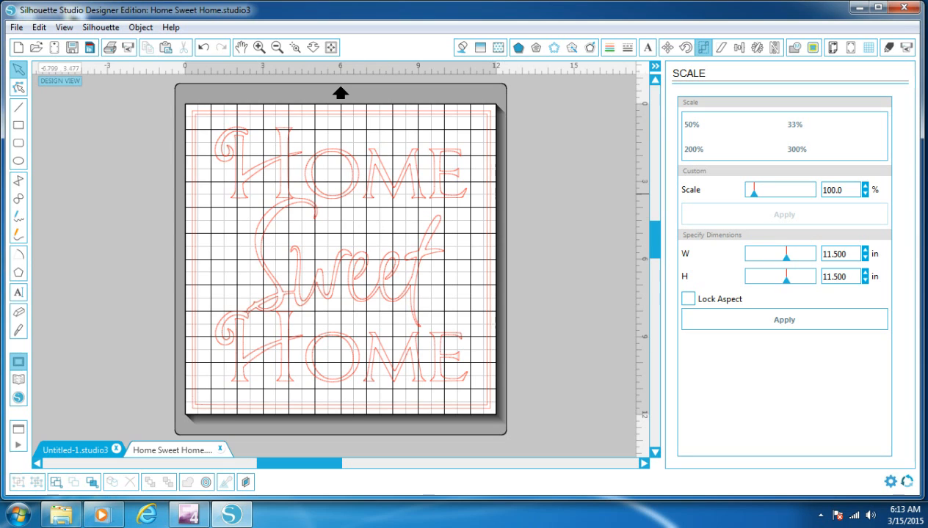
Draw a tiny square about 0.13 in wide in the empty area to the left of the mat.
left_click(18, 125)
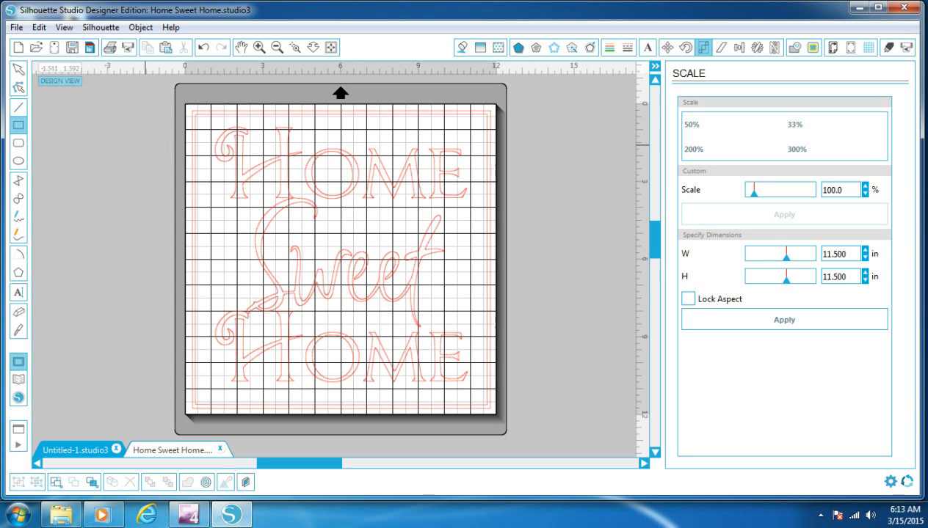
left_click_drag(143, 144, 146, 147)
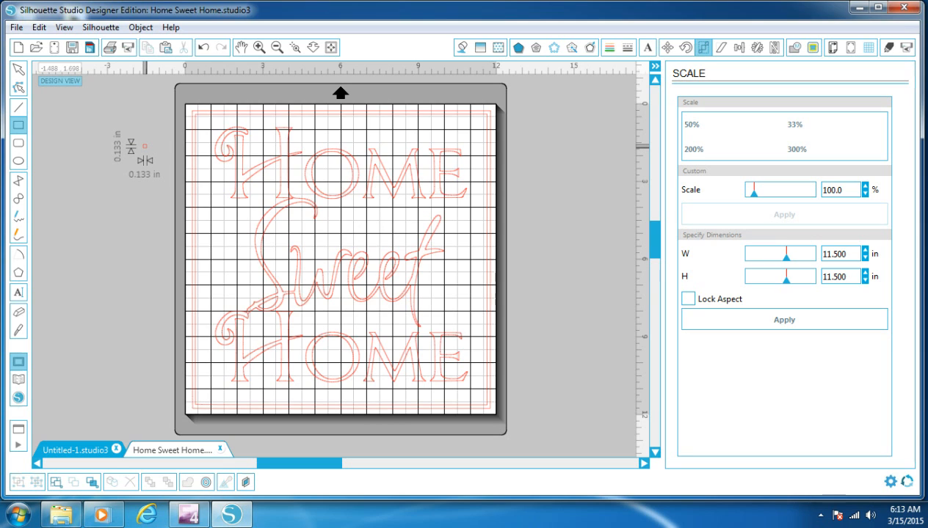
left_click_drag(147, 147, 145, 147)
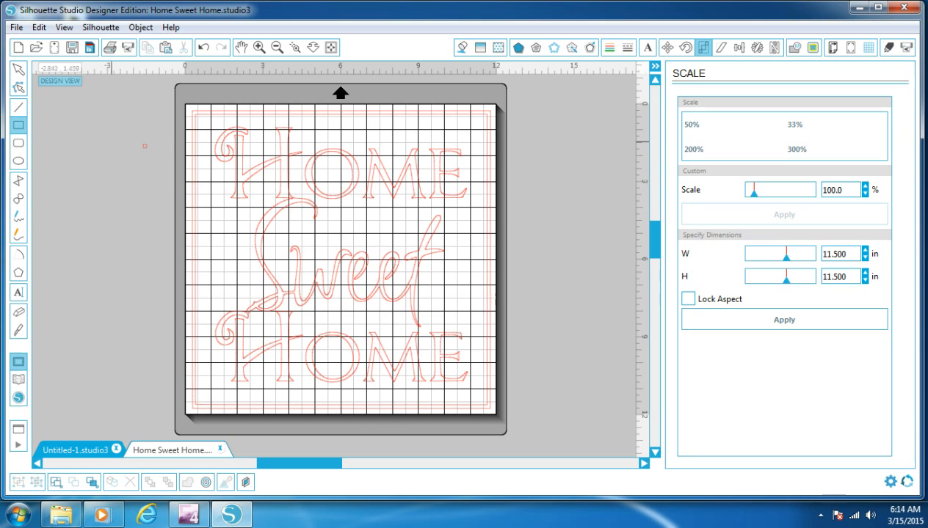
left_click(19, 70)
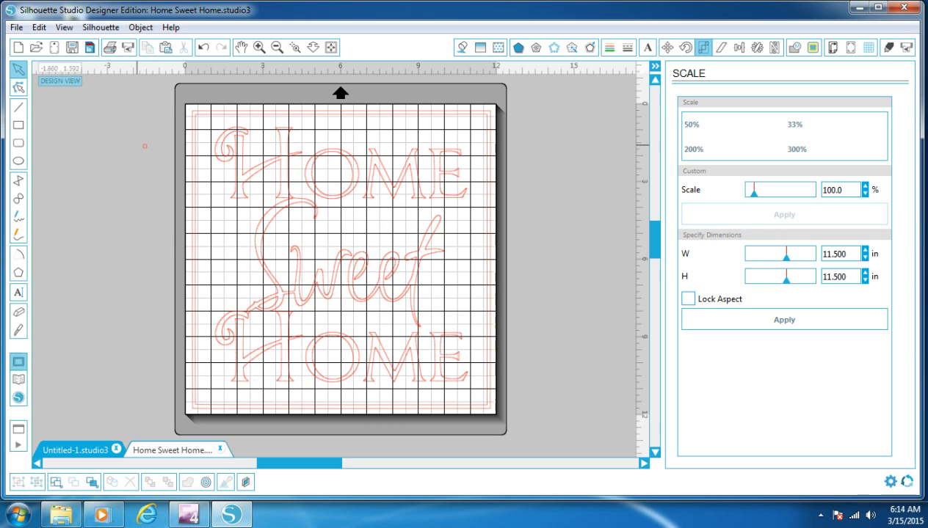
Duplicate the tiny square three times beside the mat.
left_click(144, 147)
right_click(142, 146)
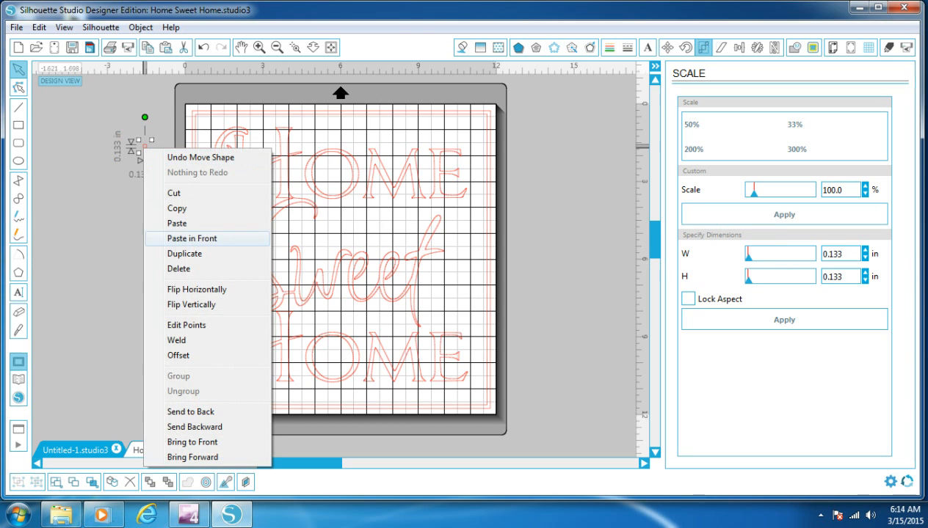
left_click(176, 251)
right_click(152, 203)
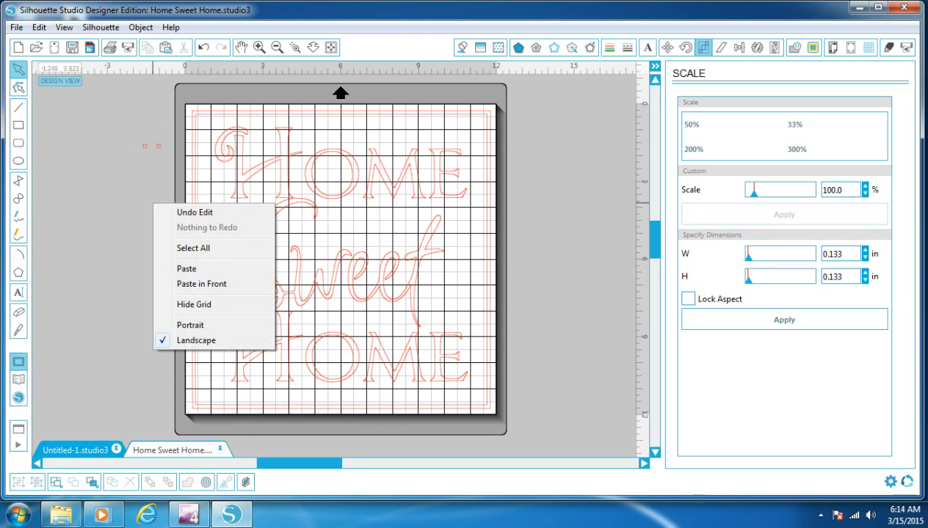
left_click(144, 146)
right_click(142, 146)
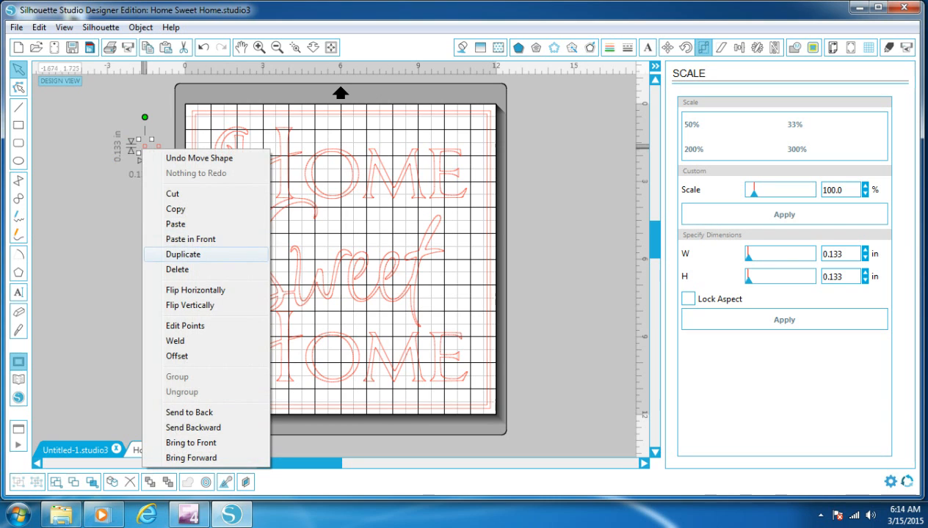
left_click(165, 254)
left_click(145, 146)
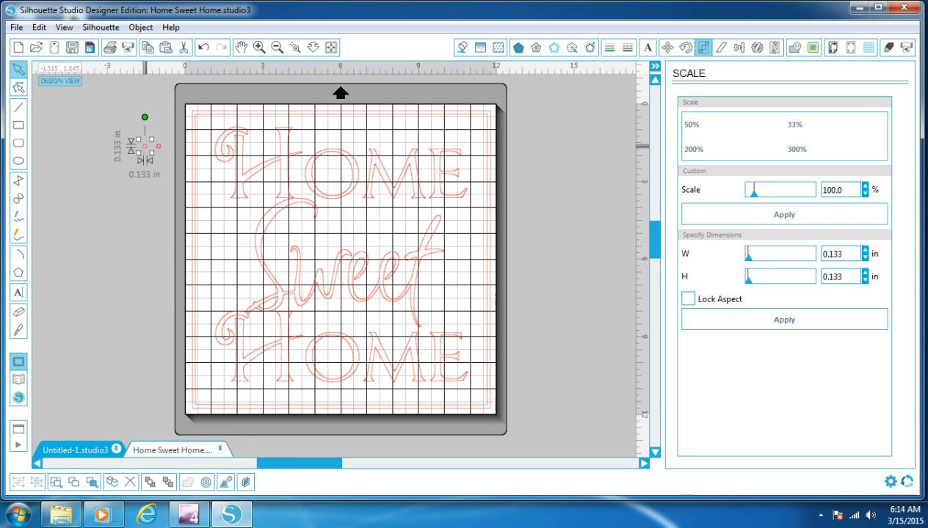
right_click(146, 147)
left_click(187, 252)
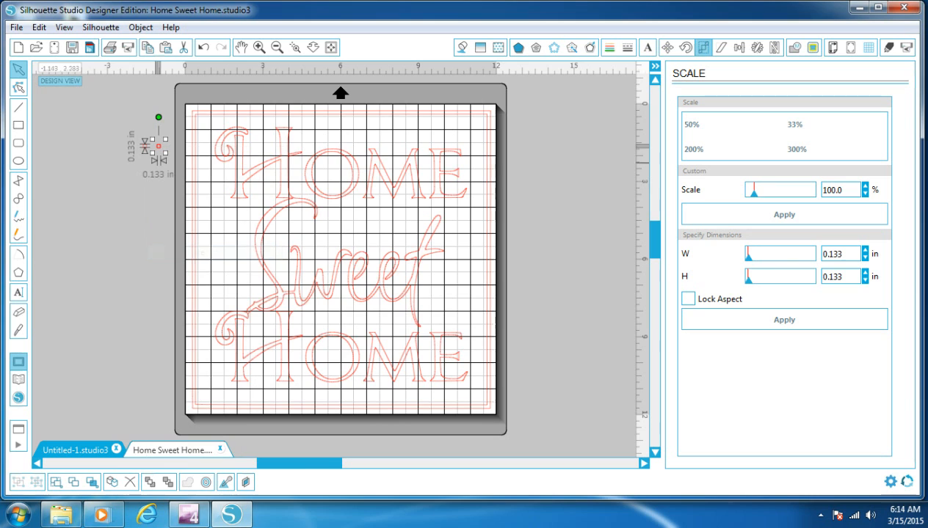
Place one tiny square near the top and another near the bottom of the mat, both on its vertical centre line.
left_click_drag(158, 146, 339, 133)
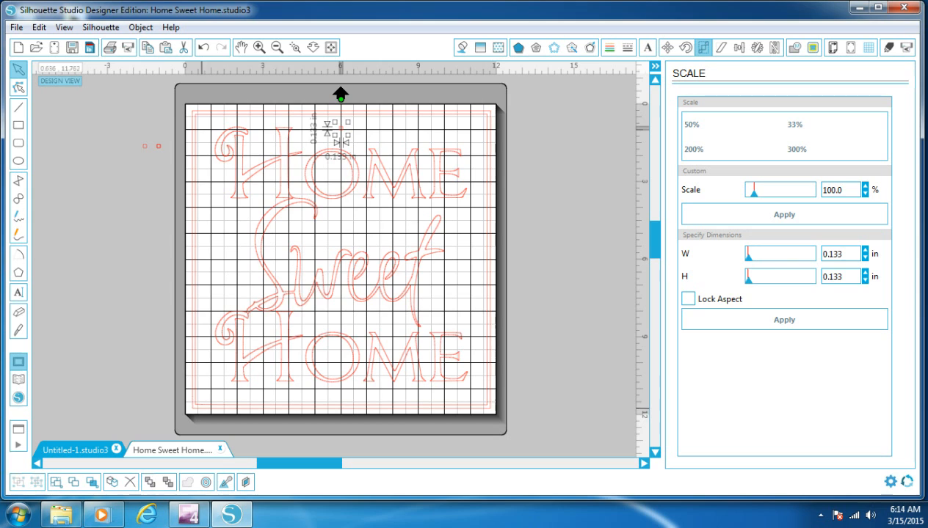
left_click_drag(341, 129, 341, 396)
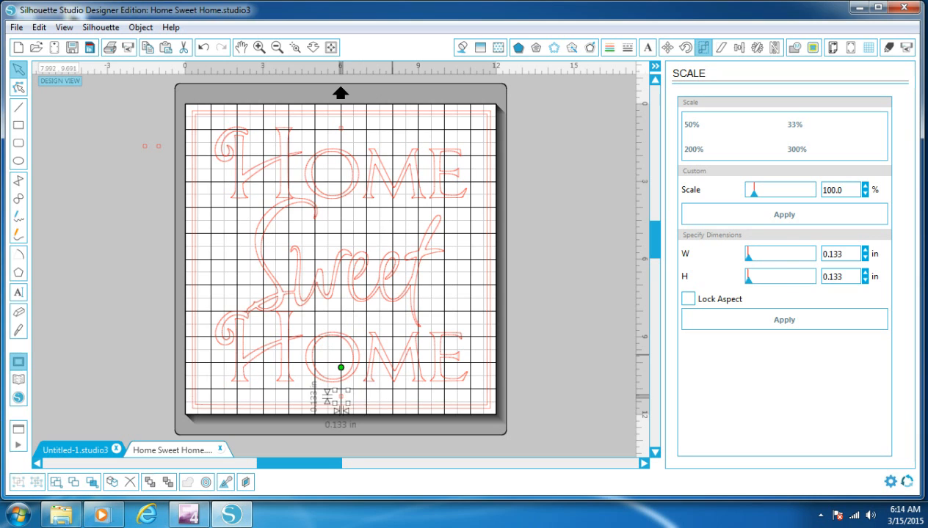
Select the traced "Home Sweet Home" design and release its compound path into separate shapes.
left_click(392, 355)
right_click(386, 354)
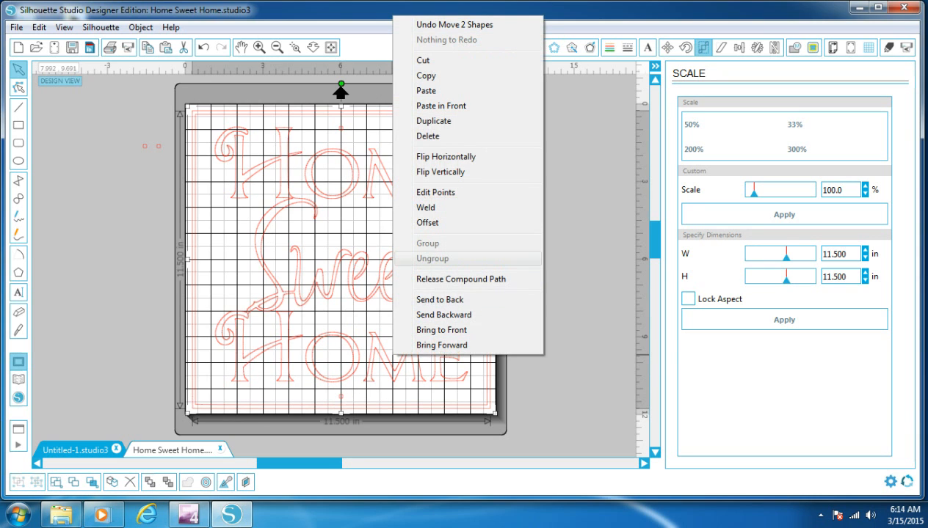
left_click(455, 276)
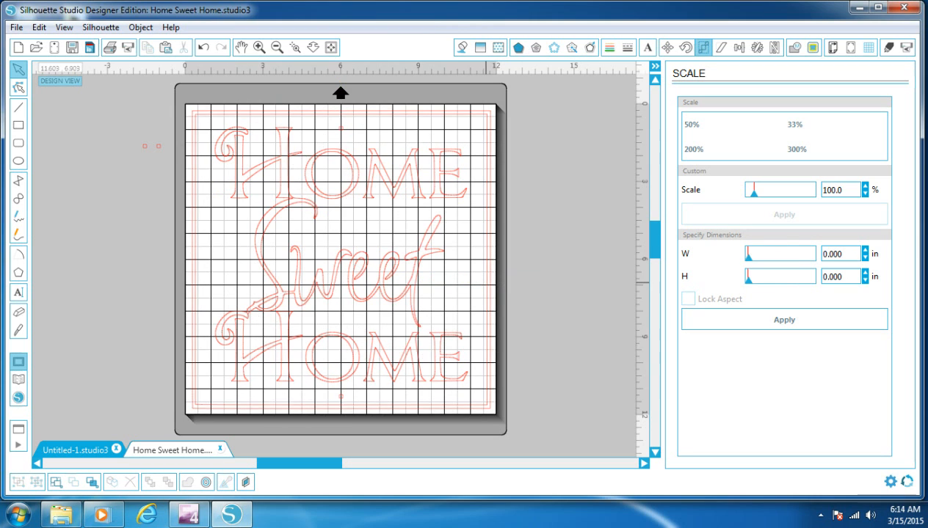
Try deleting the frame outlines around the lettering, then restore them and deselect everything.
key("Delete")
key("Delete")
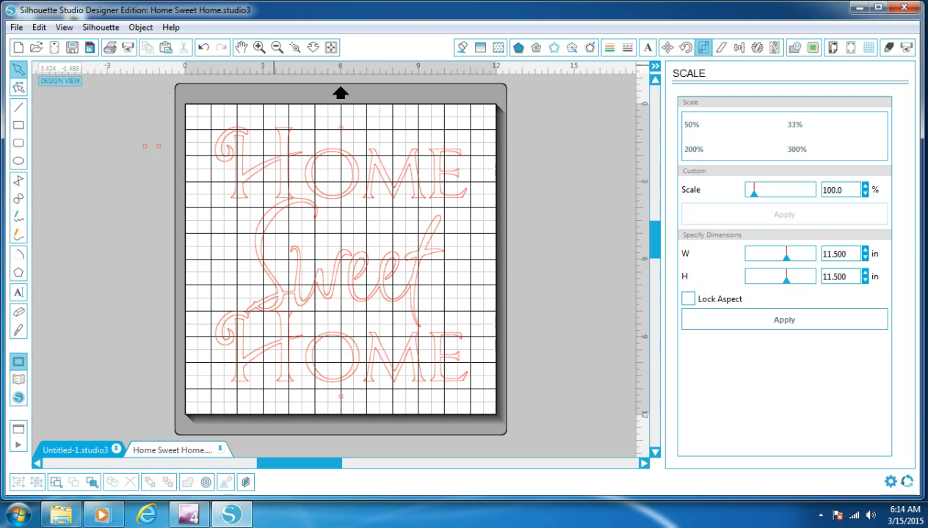
key("ctrl+z")
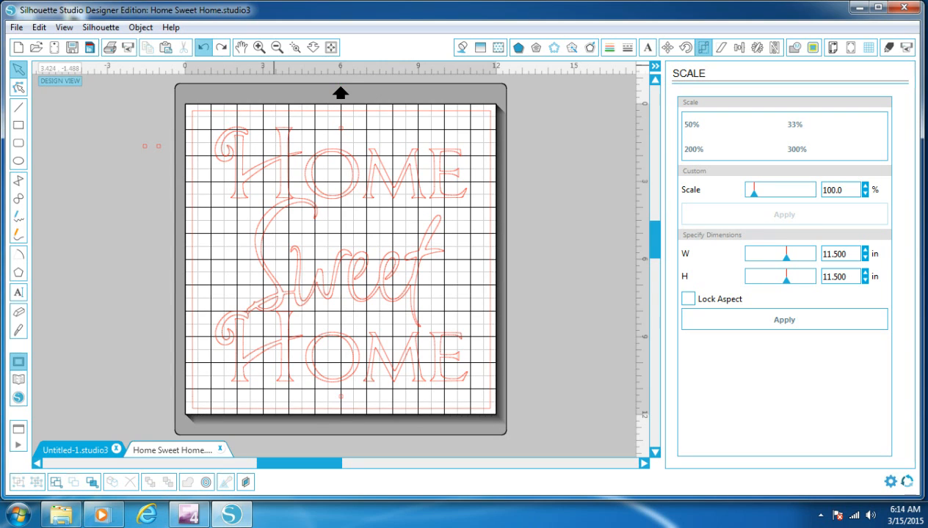
left_click(203, 47)
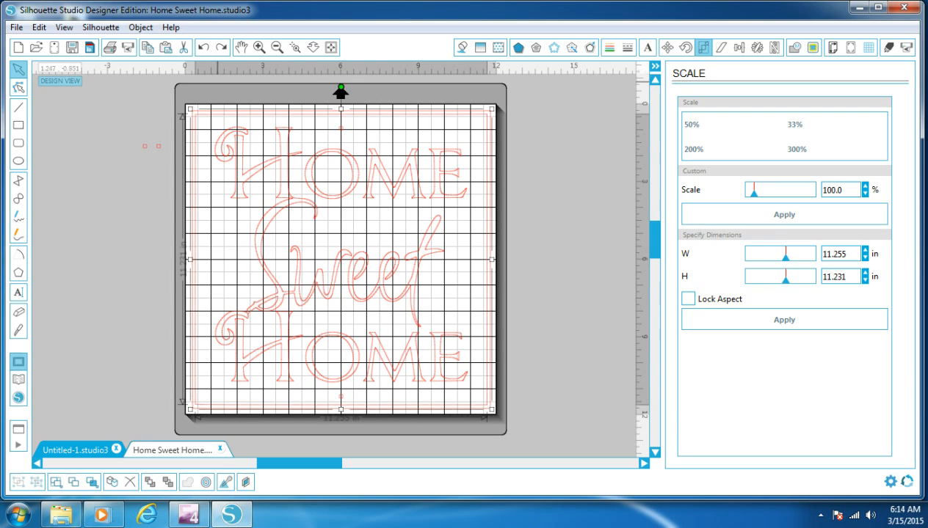
left_click(217, 83)
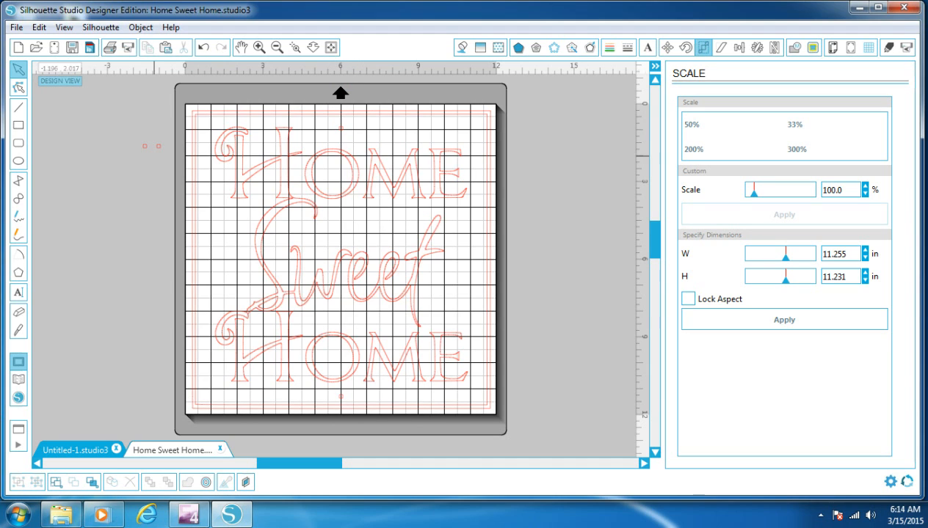
Move one tiny square from beside the mat to the mat's left side, on its horizontal centre line.
left_click(158, 145)
left_click_drag(158, 144, 206, 260)
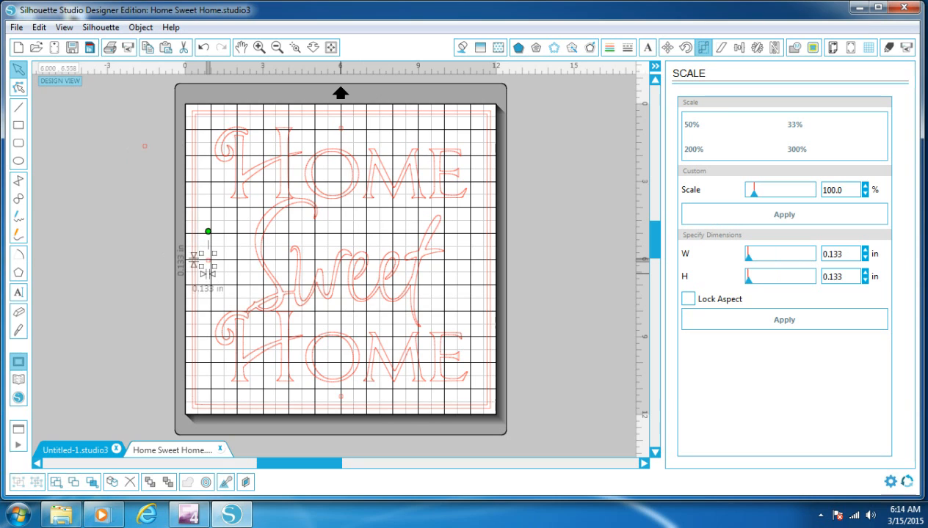
left_click(342, 273)
left_click(341, 273)
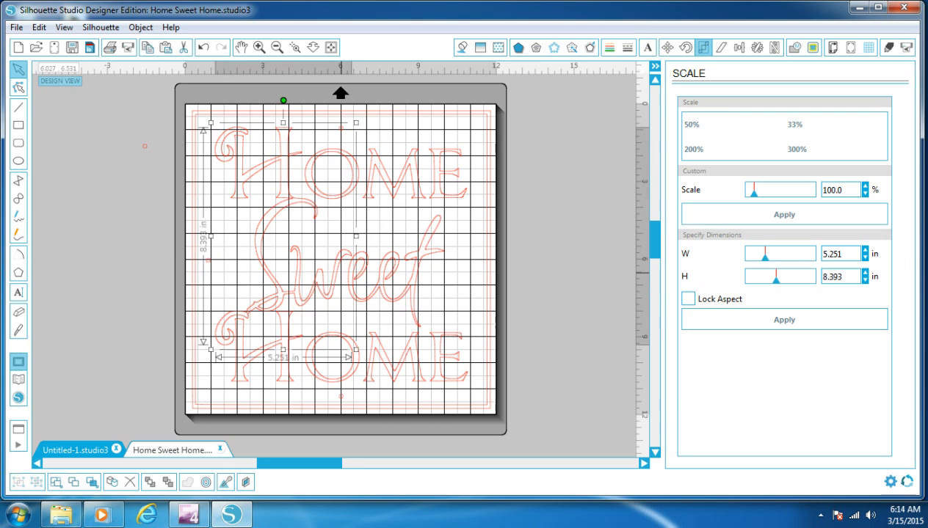
left_click(411, 260)
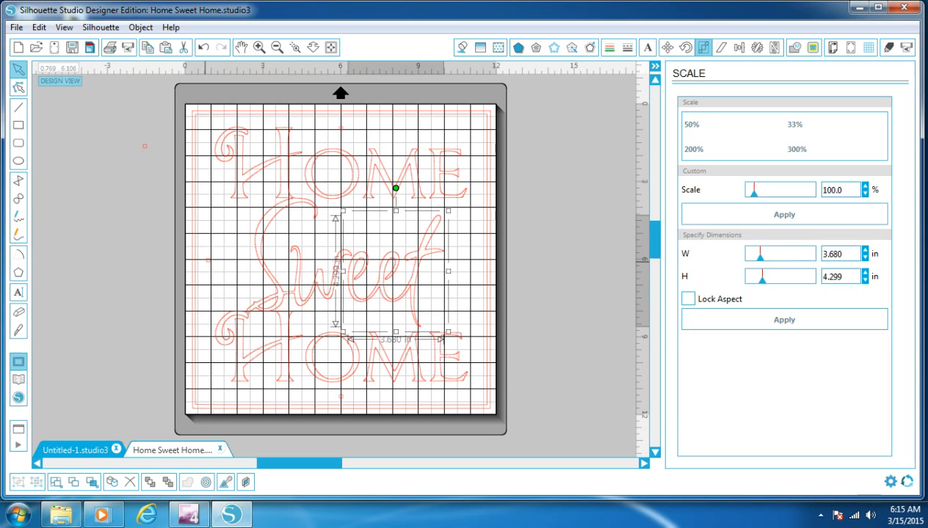
left_click(206, 260)
Group all the shapes on the mat, including the tiny square at its left side.
left_click_drag(179, 85, 522, 403)
right_click(391, 273)
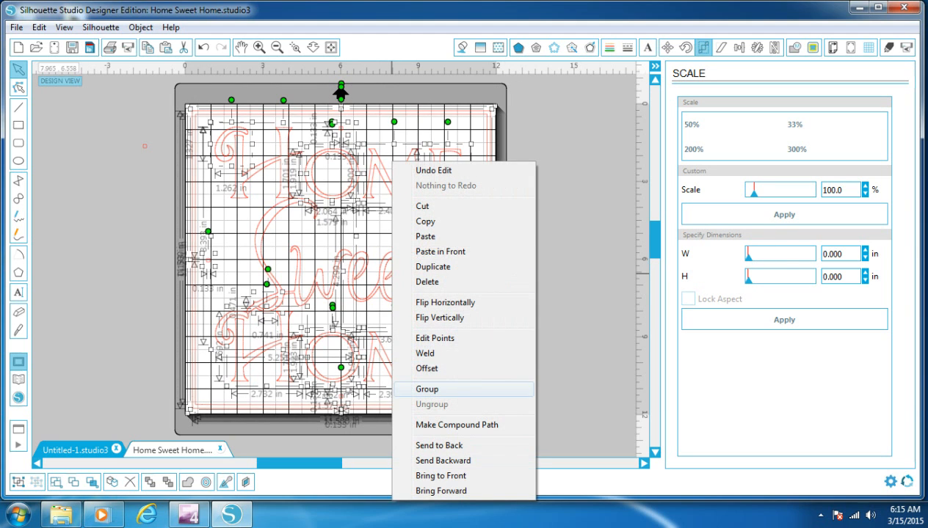
left_click(433, 389)
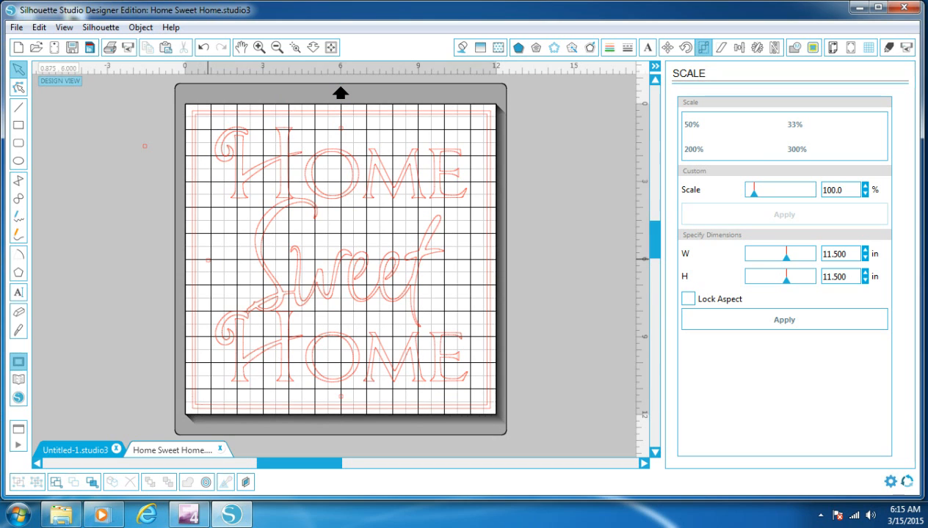
Ungroup the design and move the tiny square at its left side off the mat.
right_click(207, 259)
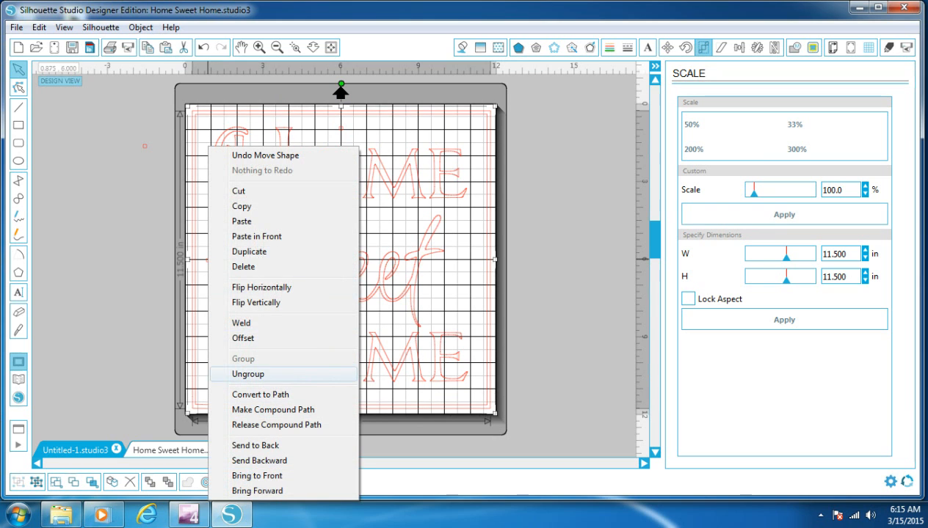
left_click(242, 372)
left_click(87, 281)
left_click_drag(208, 260, 82, 245)
left_click(110, 195)
Group the lettering, the frame outlines and the two tiny squares on the vertical centre line.
left_click_drag(167, 91, 515, 320)
right_click(333, 162)
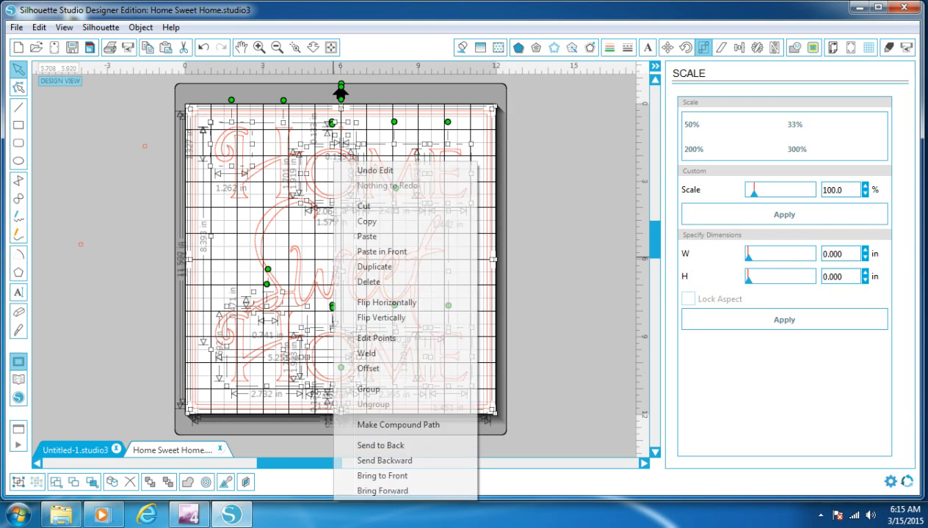
left_click(369, 389)
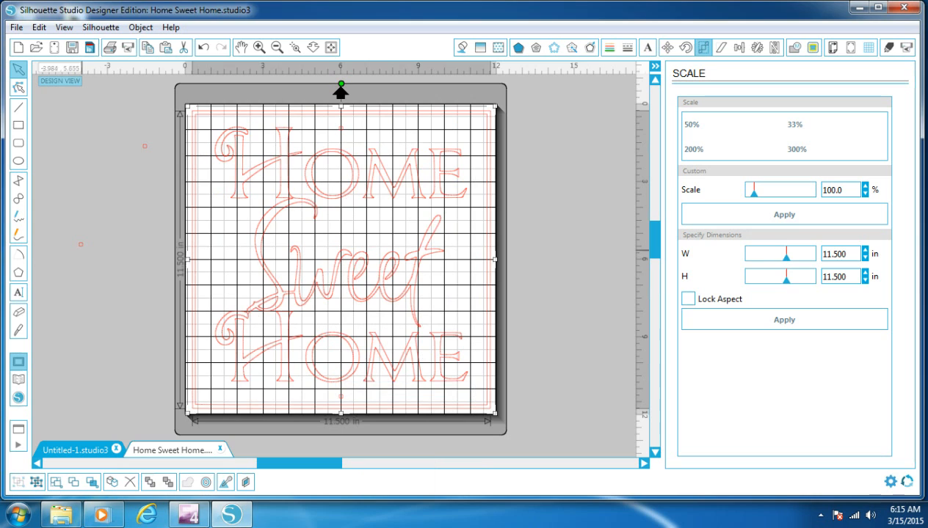
Place the two remaining tiny squares on the mat's horizontal centre line, one inside the left frame edge and one inside the right.
left_click_drag(81, 244, 213, 260)
left_click(156, 220)
left_click_drag(144, 145, 459, 258)
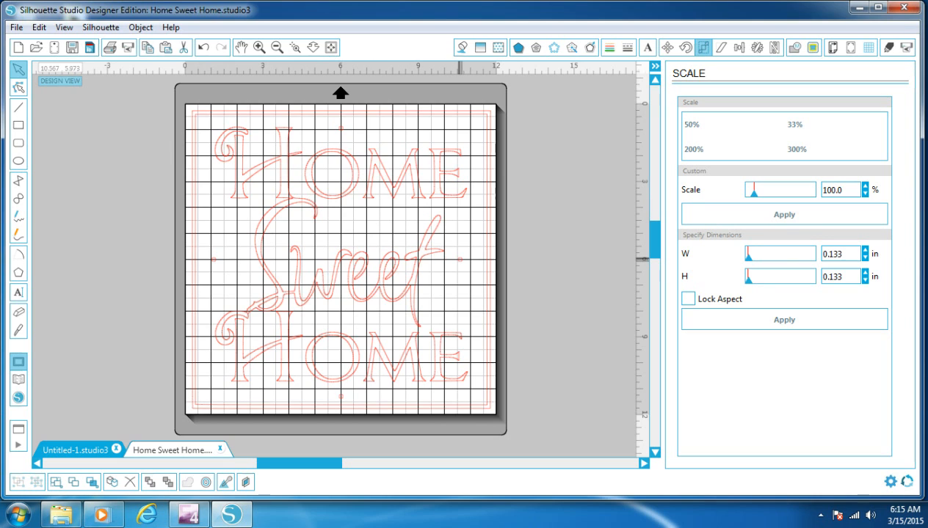
left_click(439, 262)
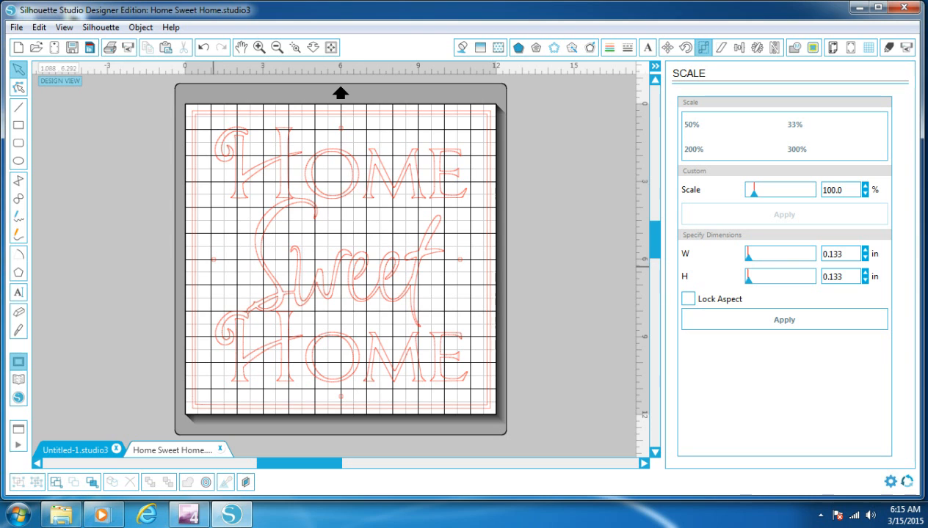
Open the cut settings and examine the blade type, speed and thickness options for the Vinyl material.
left_click(889, 47)
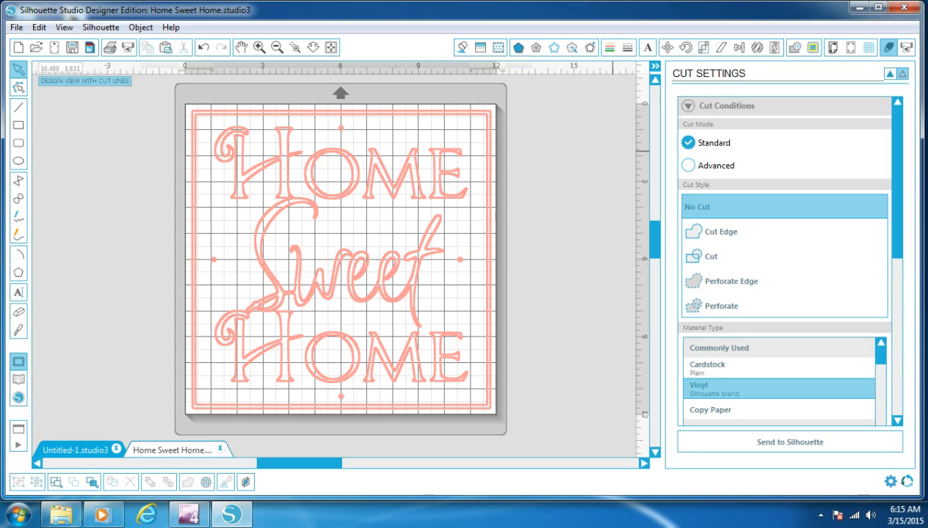
scroll(785, 257, "down", 5)
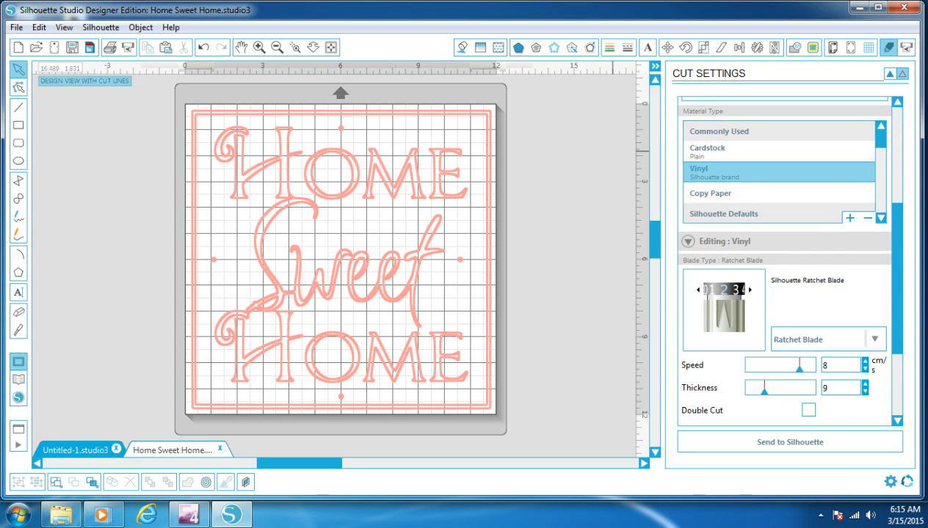